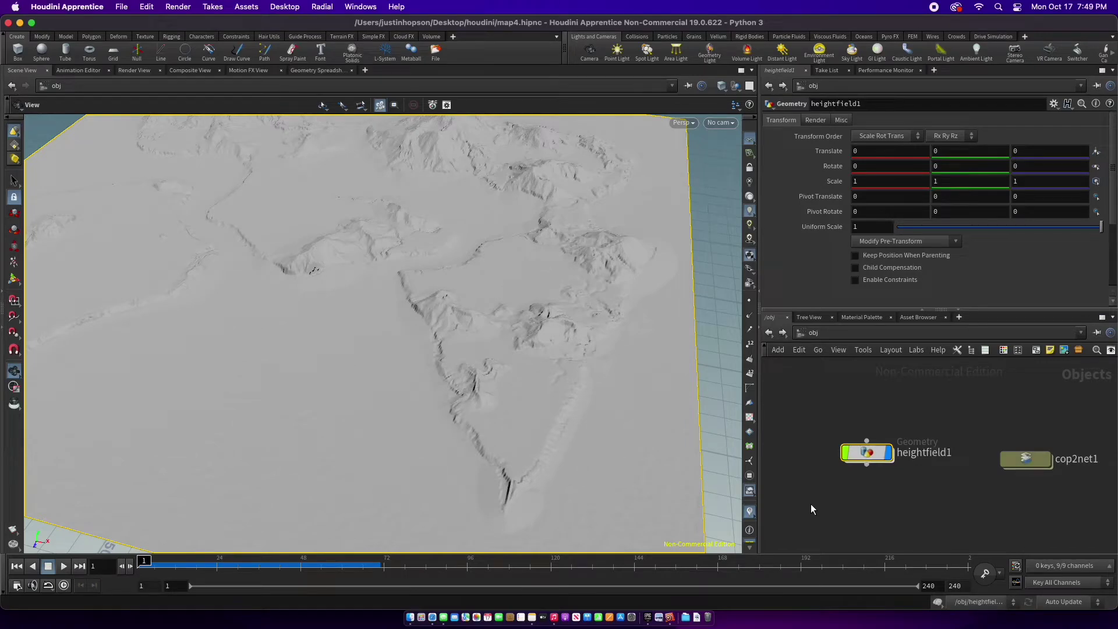
# Add a COP2 Network node, cop2net2, beside heightfield1 and cop2net1 in the object network
pyautogui.scroll(-2, 906, 508)
pyautogui.scroll(3, 906, 510)
pyautogui.scroll(-2, 1053, 504)
pyautogui.scroll(2, 1054, 500)
pyautogui.scroll(-3, 1052, 498)
pyautogui.press('Tab')
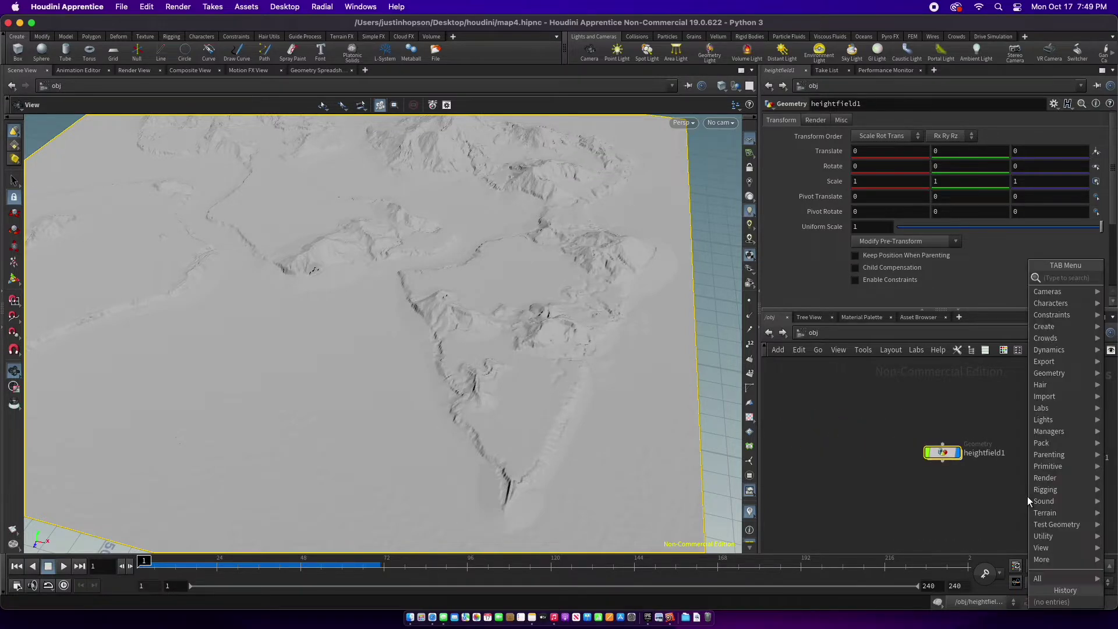
pyautogui.write('cop')
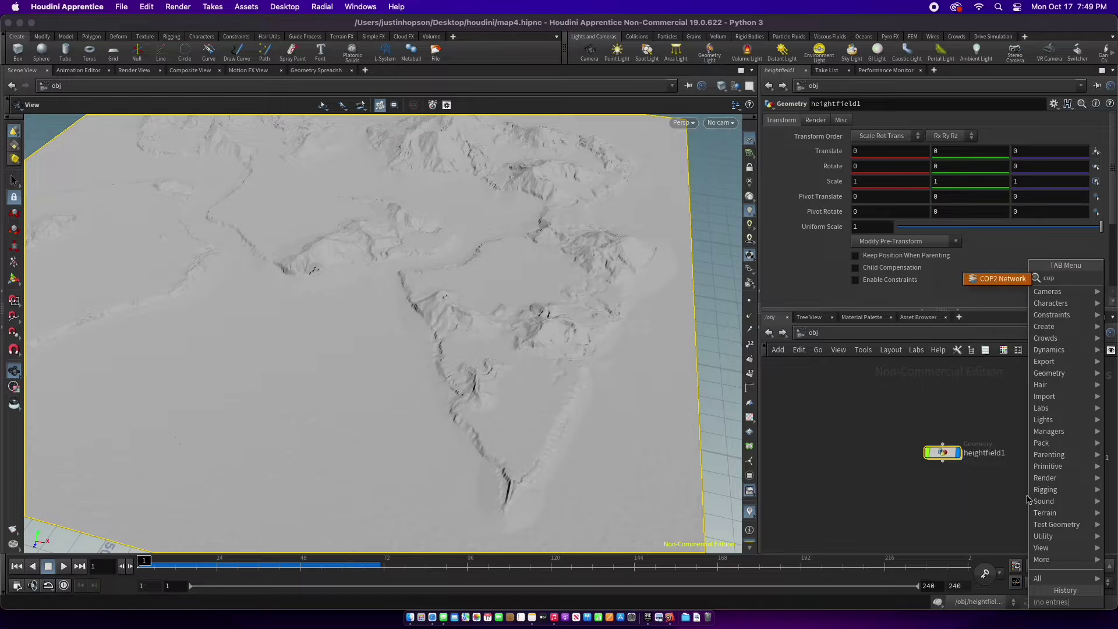
pyautogui.click(992, 279)
pyautogui.click(992, 492)
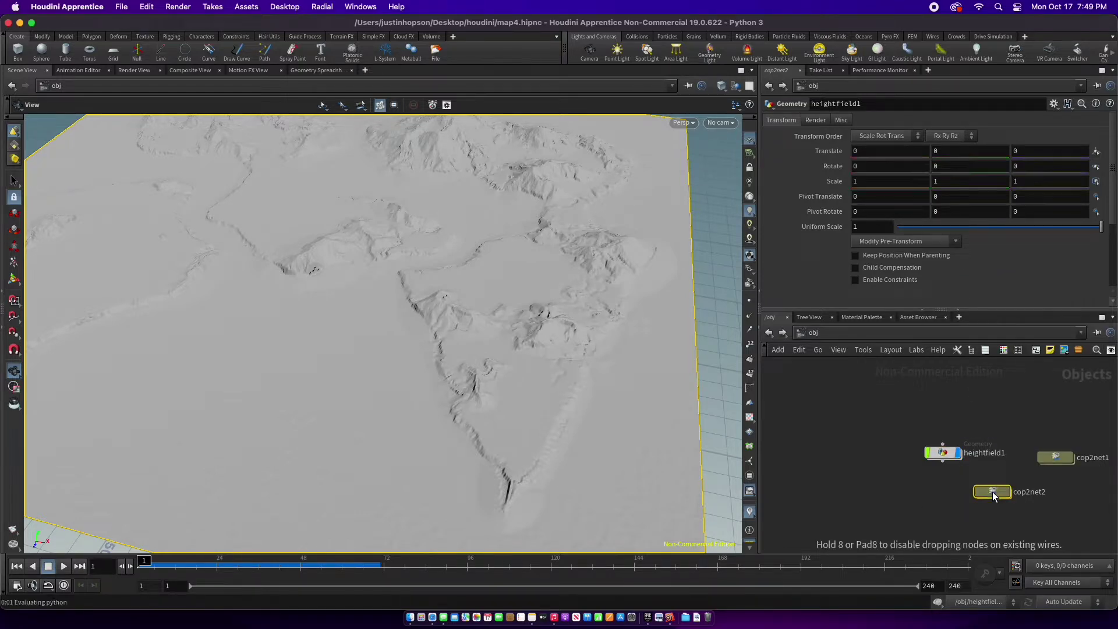
# Inside cop2net1, place a SOP Import node, sopimport2, and display its output in the Composite View
pyautogui.doubleClick(1056, 456)
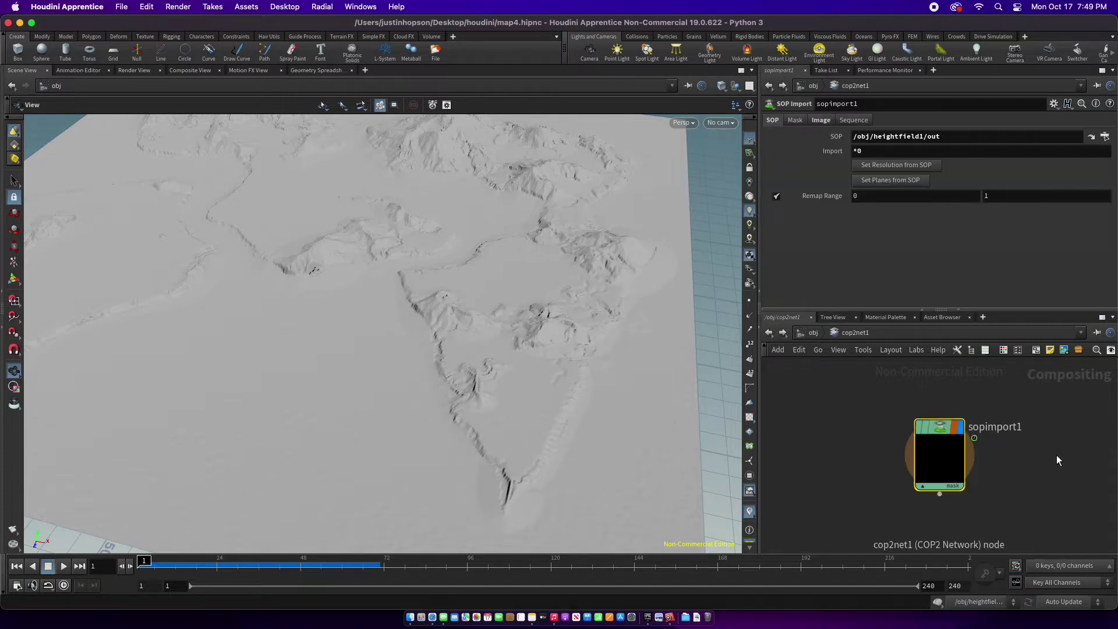
pyautogui.press('Tab')
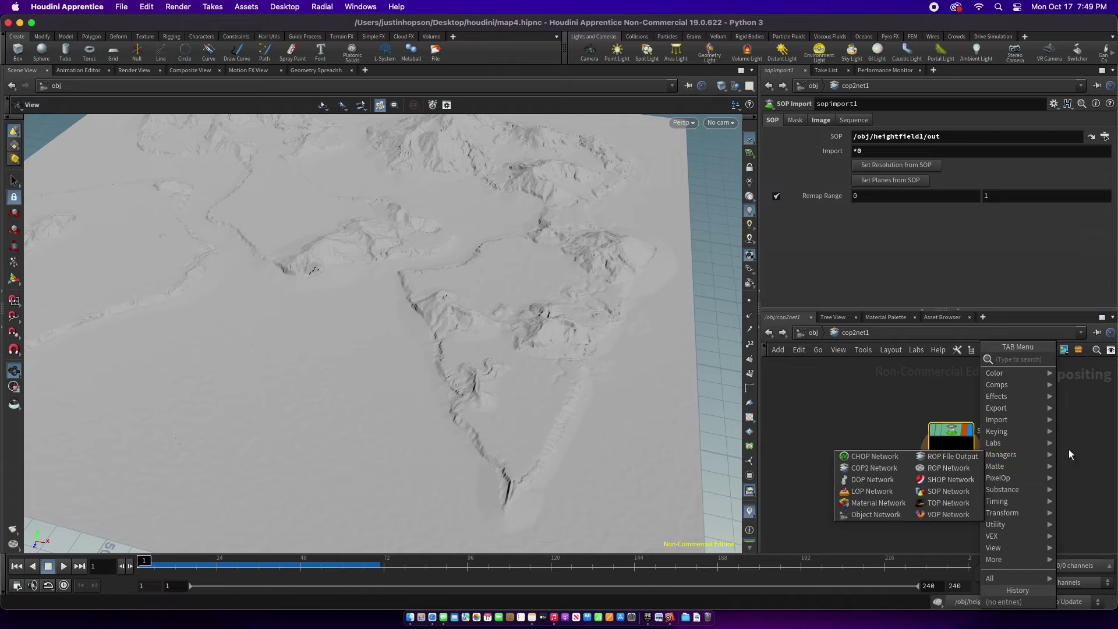
pyautogui.write('sop')
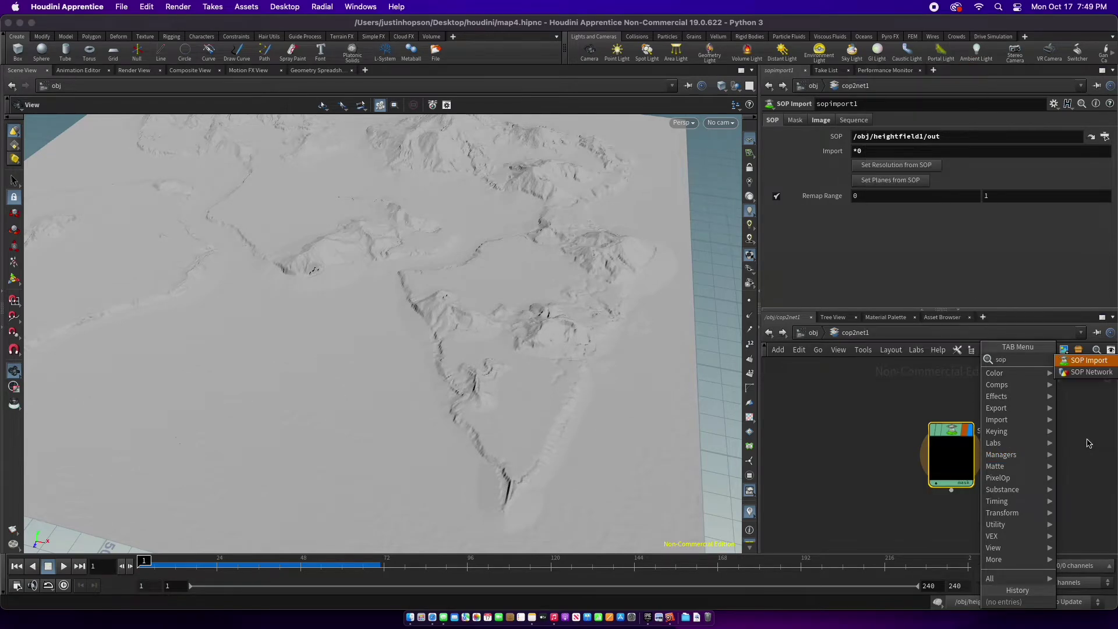
pyautogui.click(1094, 362)
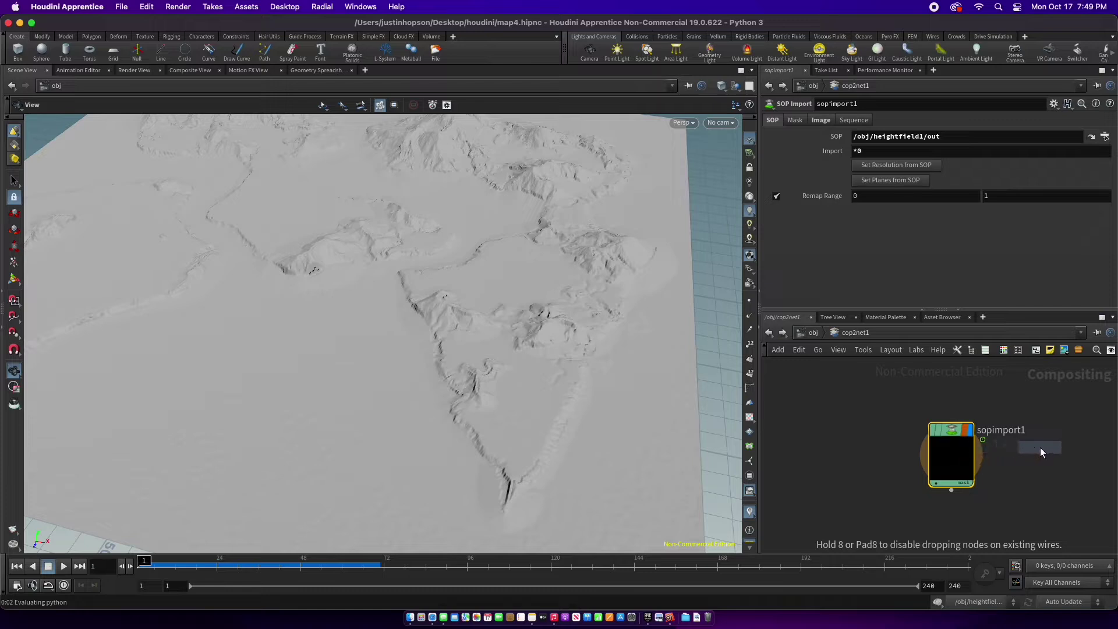
pyautogui.click(1039, 447)
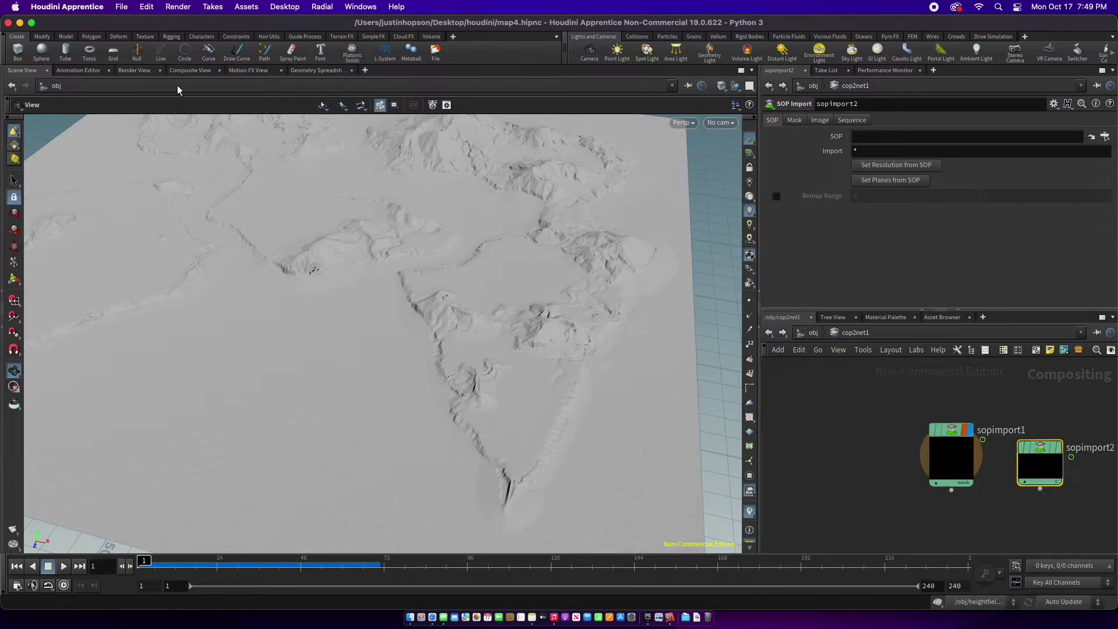
pyautogui.click(186, 70)
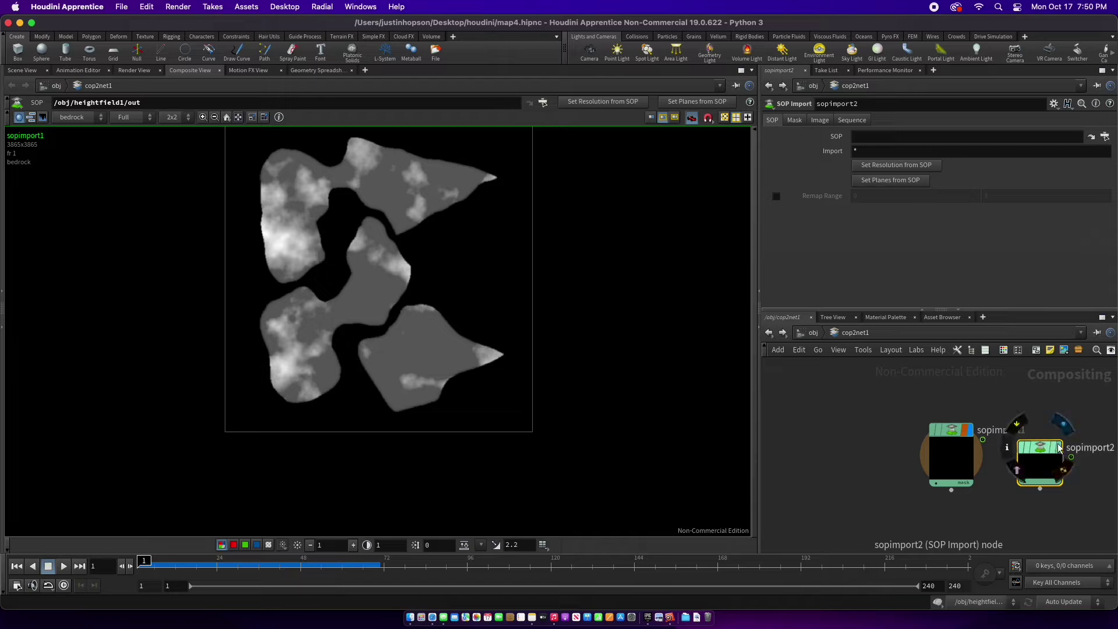
pyautogui.click(1062, 428)
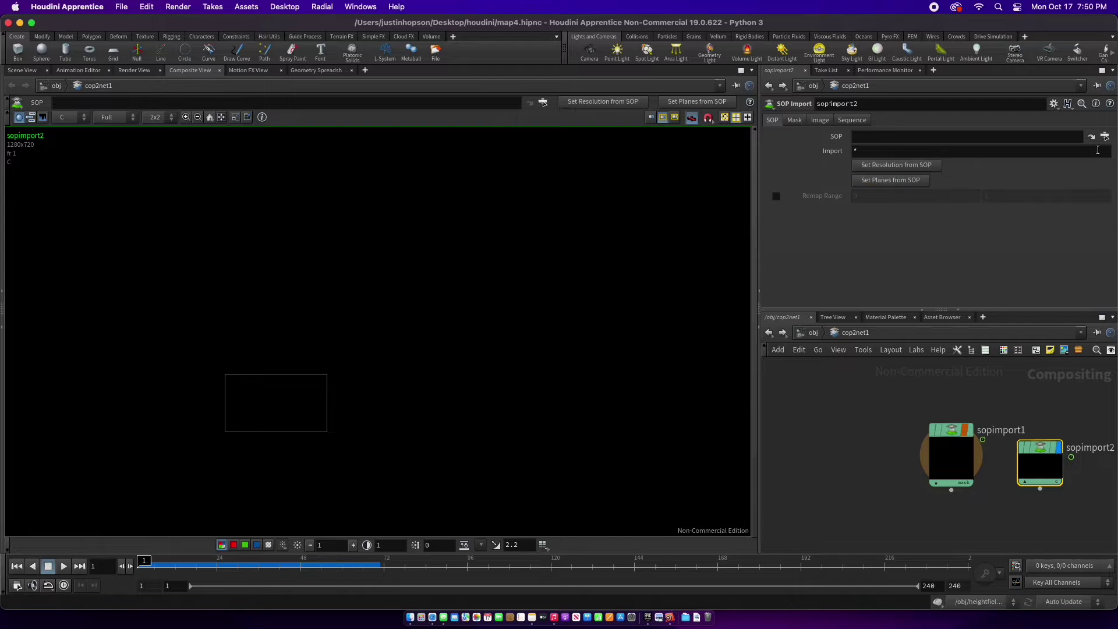
# Point sopimport2 at /obj/heightfield1, take planes and resolution from the SOP, and enable Remap Range
pyautogui.click(1104, 136)
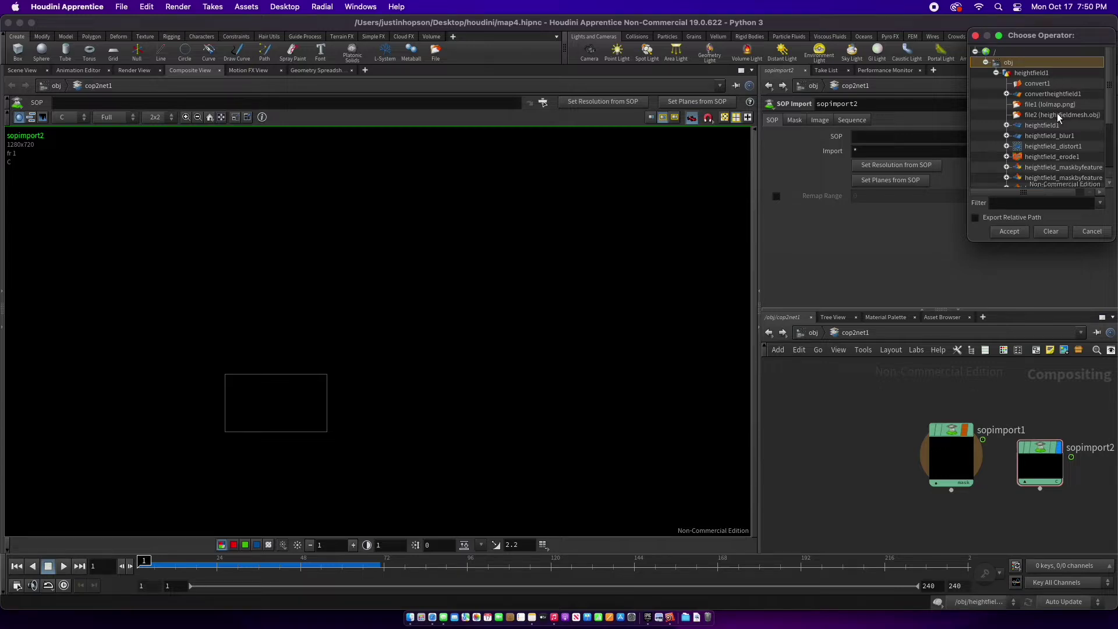
pyautogui.click(1053, 73)
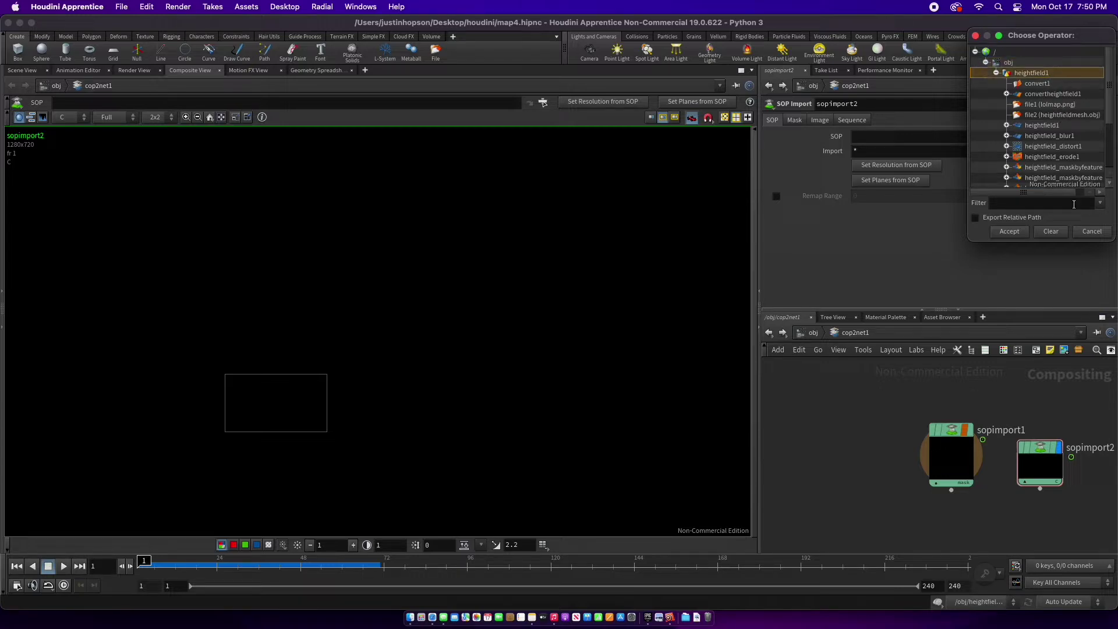
pyautogui.click(1010, 232)
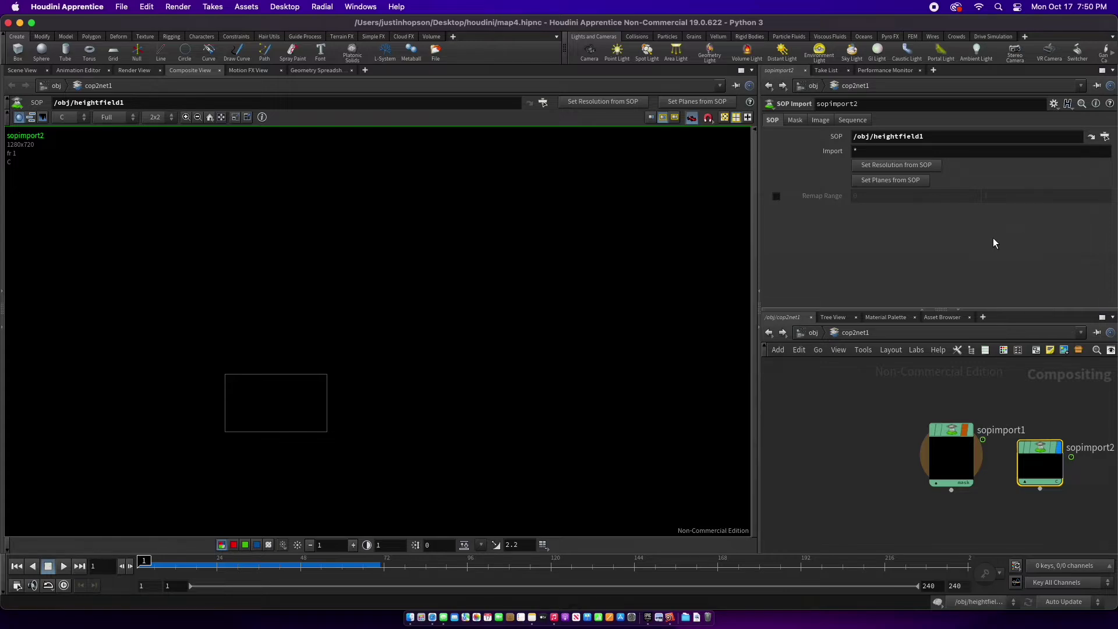
pyautogui.click(890, 177)
pyautogui.click(896, 167)
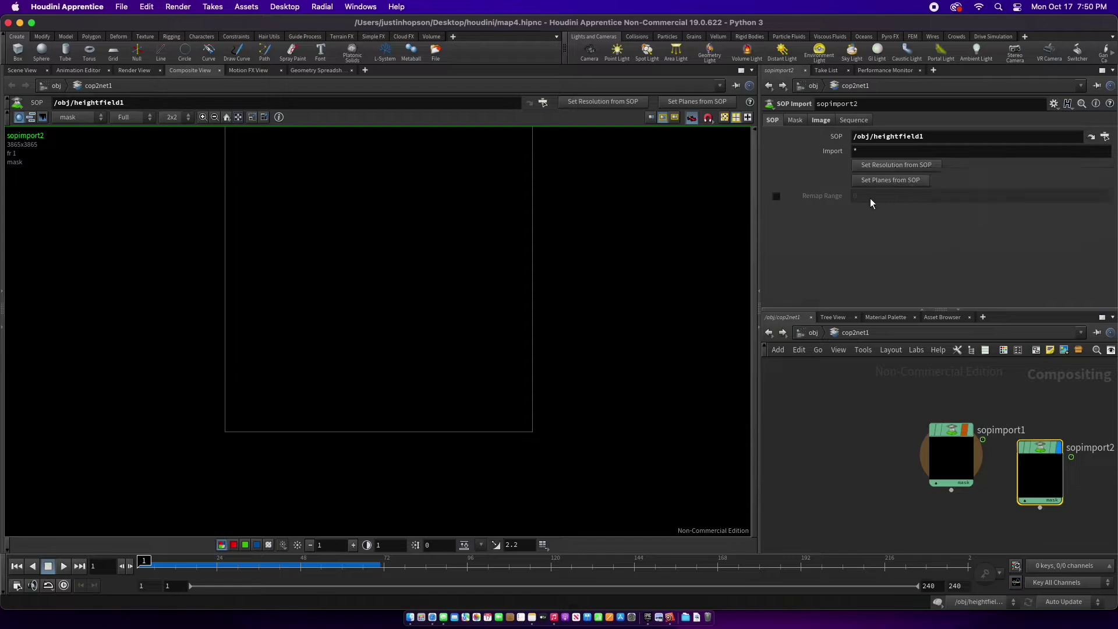
pyautogui.click(775, 196)
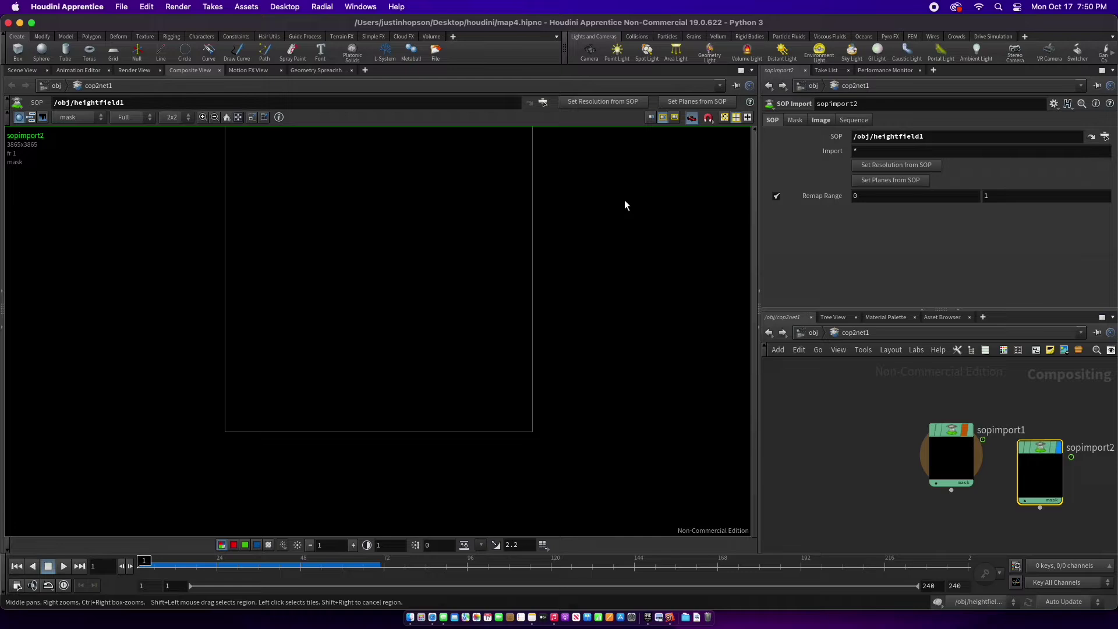
# View the bedrock plane, then sediment, and finally the height plane in the composite viewer
pyautogui.click(93, 117)
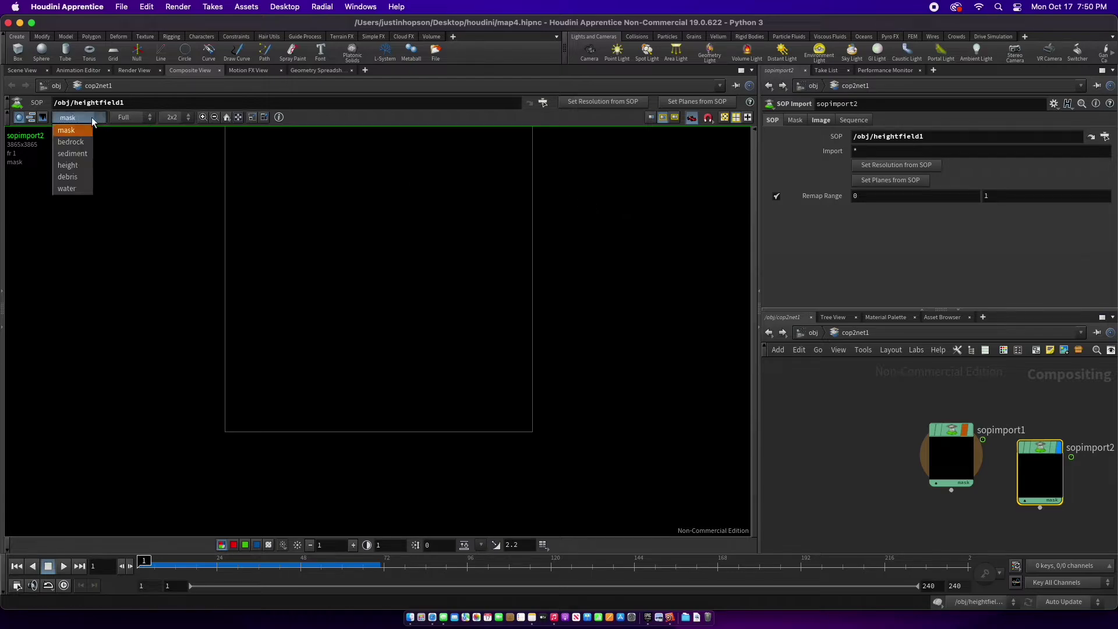
pyautogui.click(79, 141)
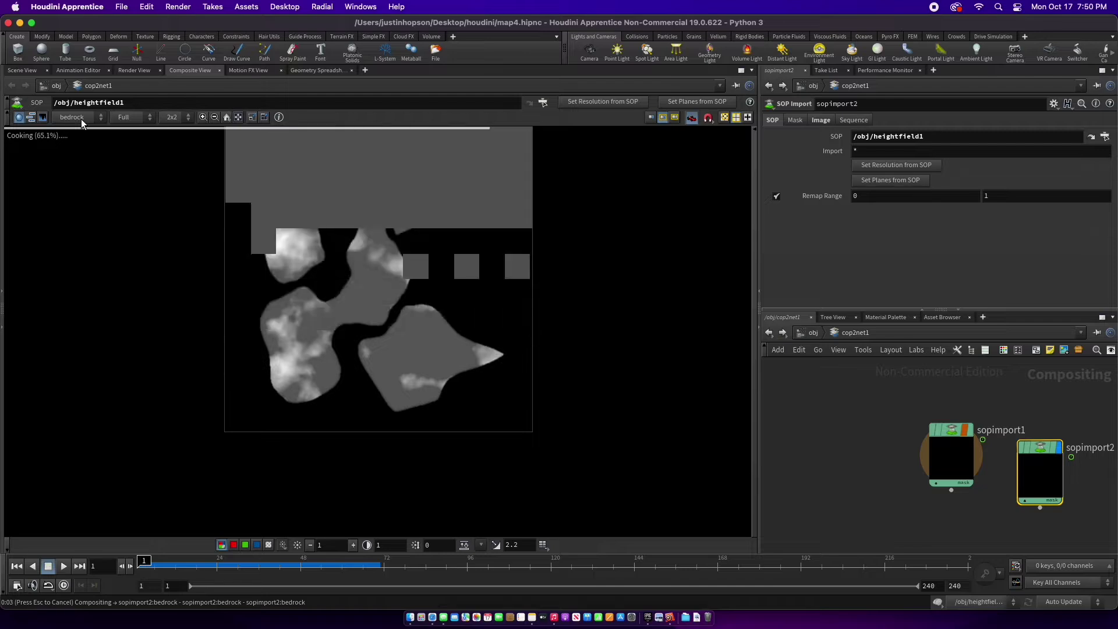
pyautogui.click(82, 118)
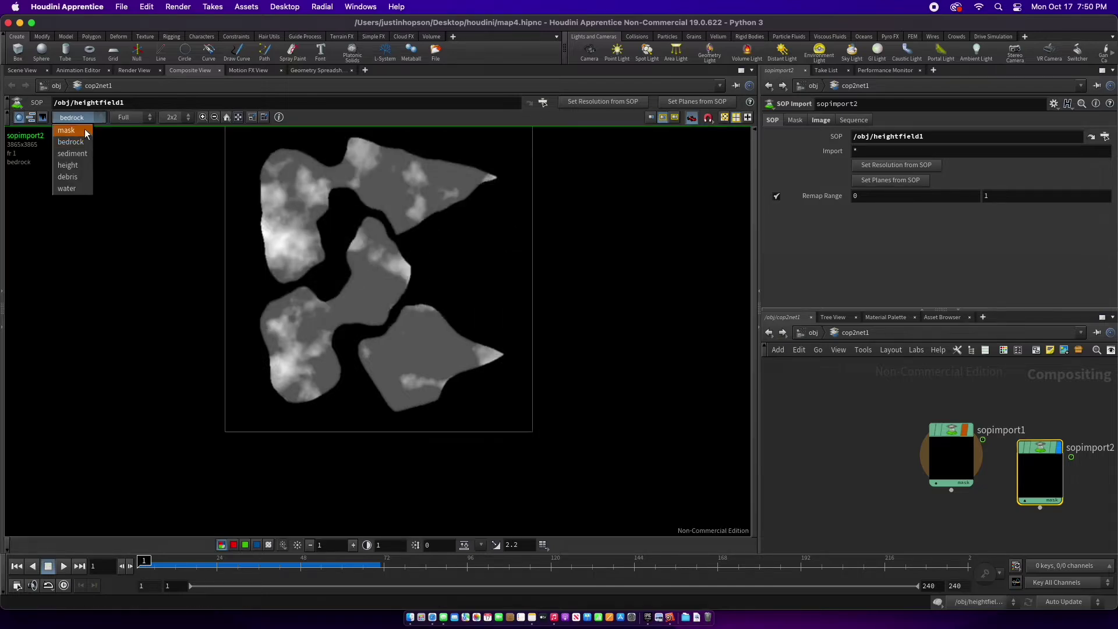
pyautogui.click(81, 154)
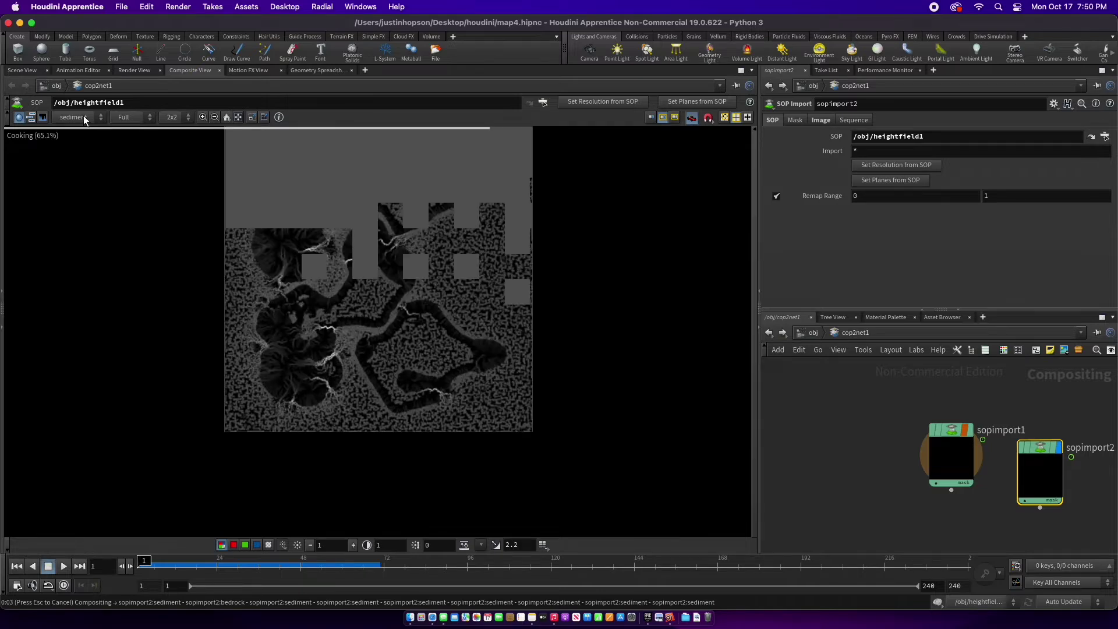
pyautogui.click(83, 115)
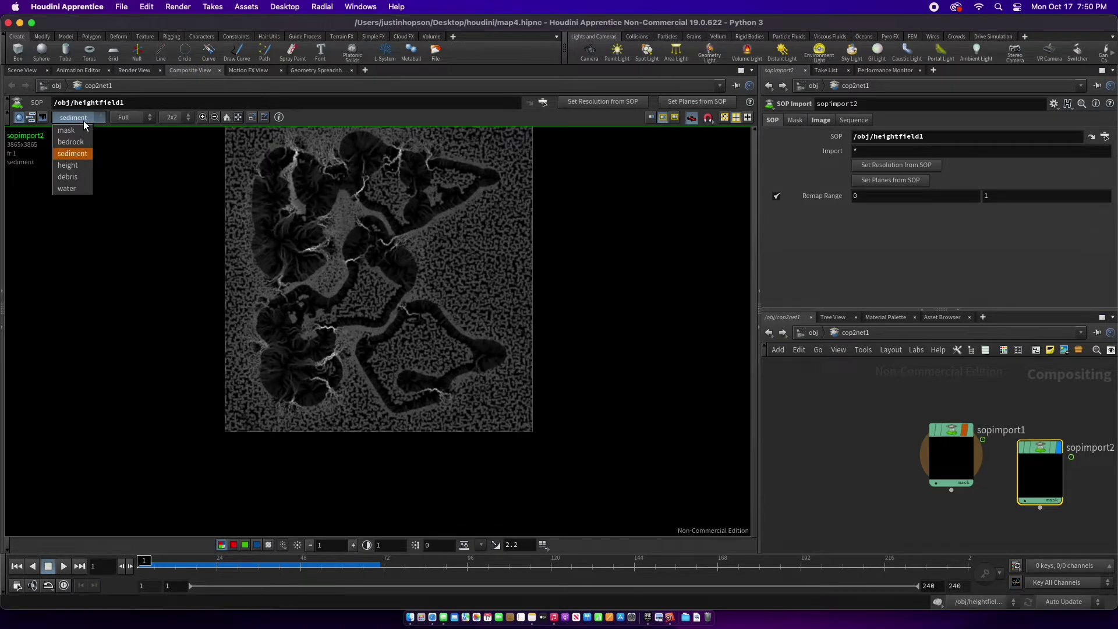
pyautogui.click(79, 166)
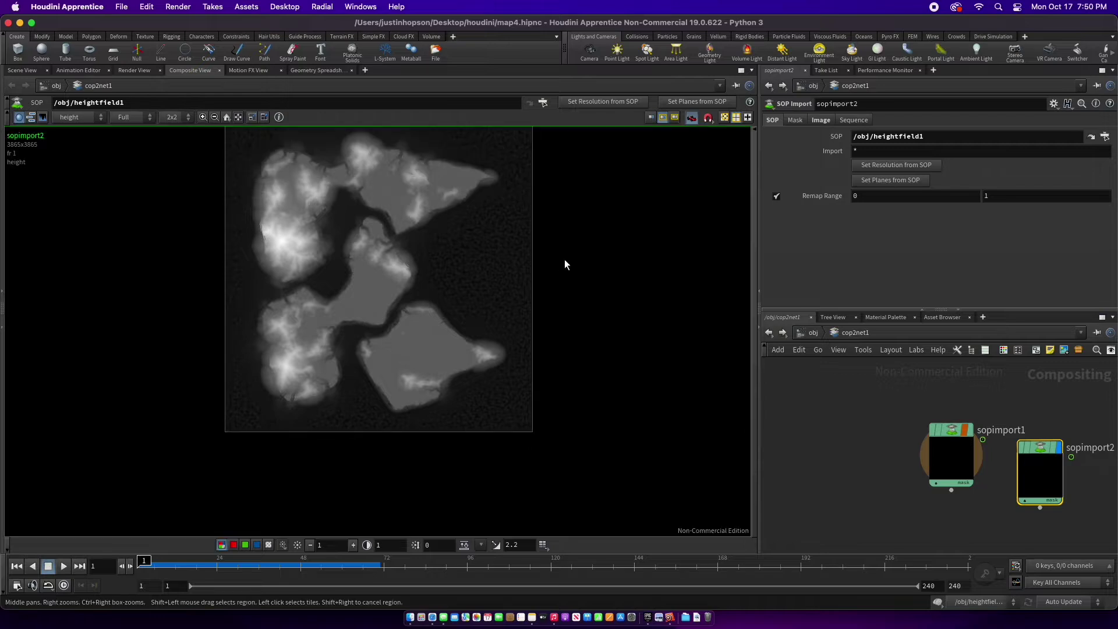
# Start saving sopimport2's image and choose heightfield.png with the PNG filter as the file
pyautogui.rightClick(1048, 448)
pyautogui.moveTo(1048, 447)
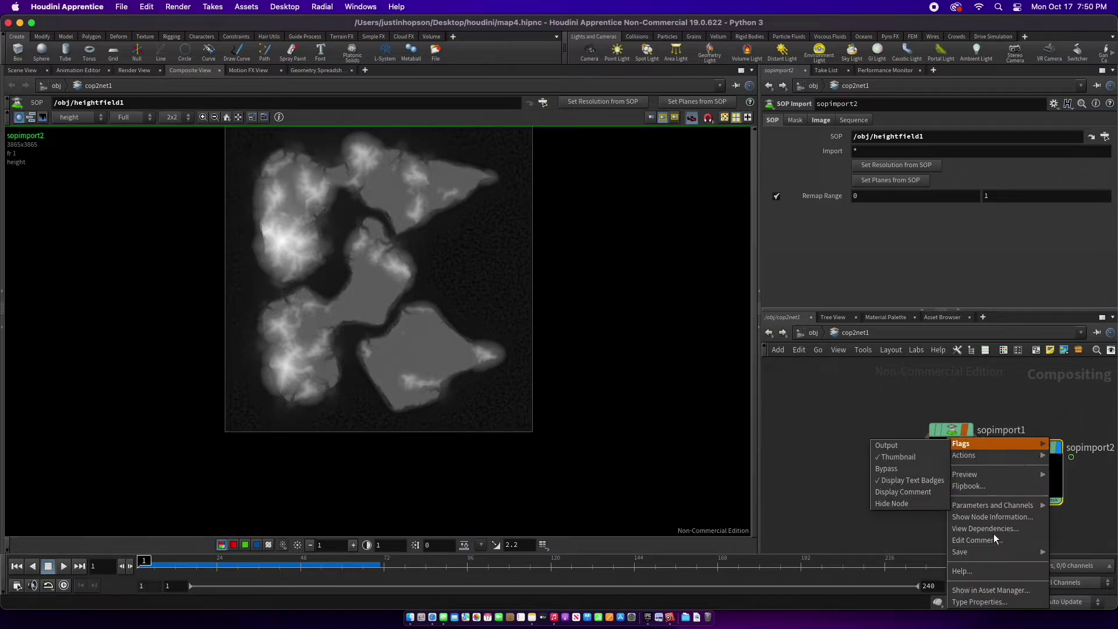
pyautogui.moveTo(1005, 553)
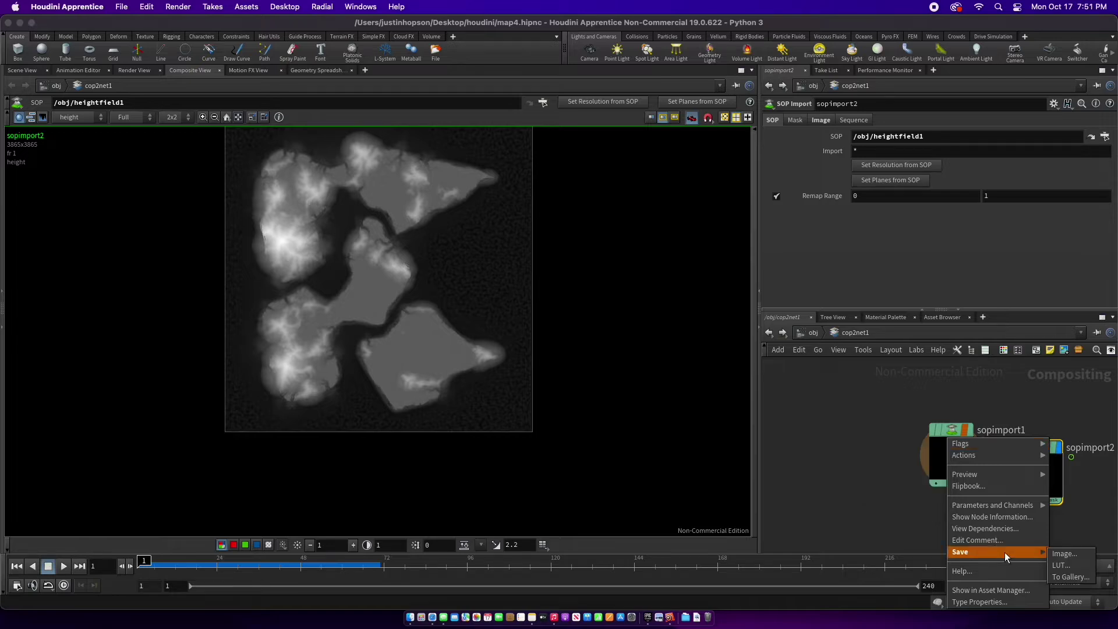
pyautogui.click(1064, 556)
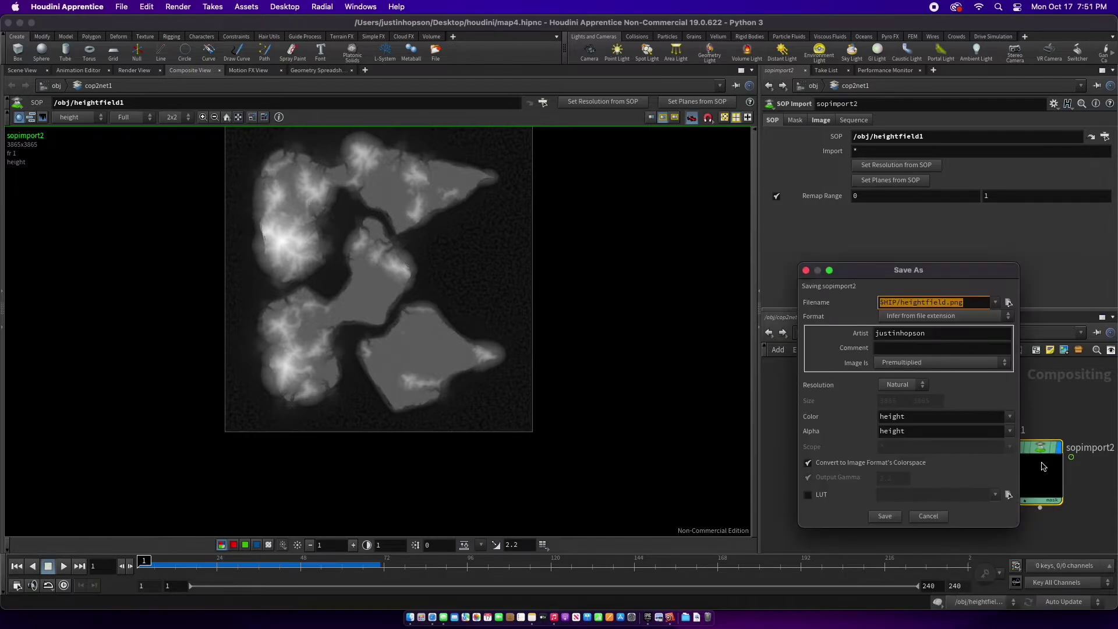
pyautogui.click(1009, 302)
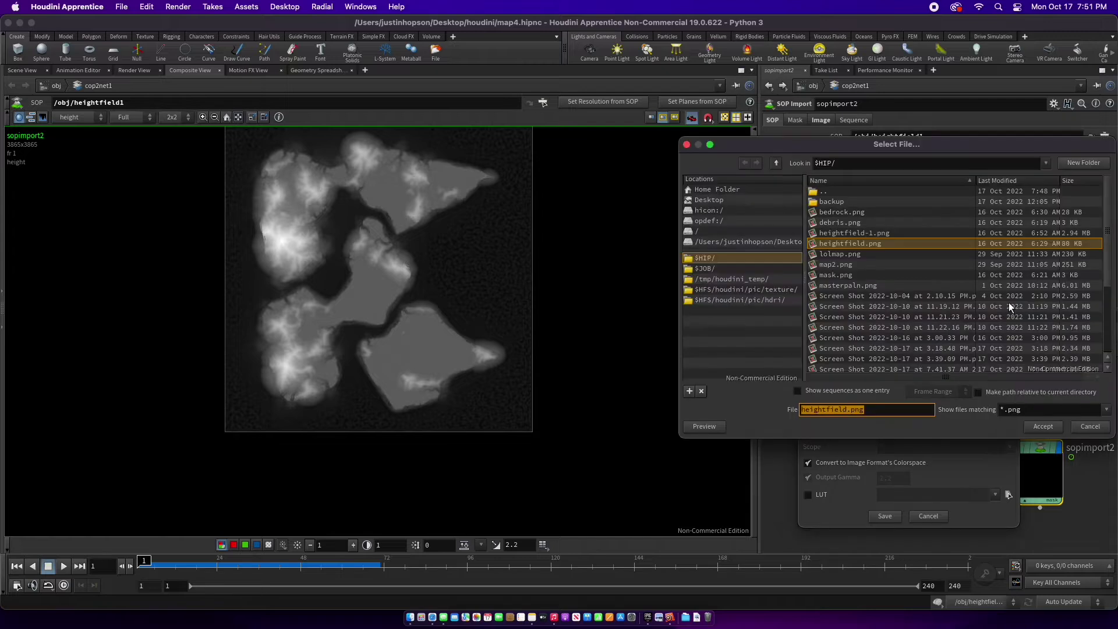
pyautogui.click(1106, 409)
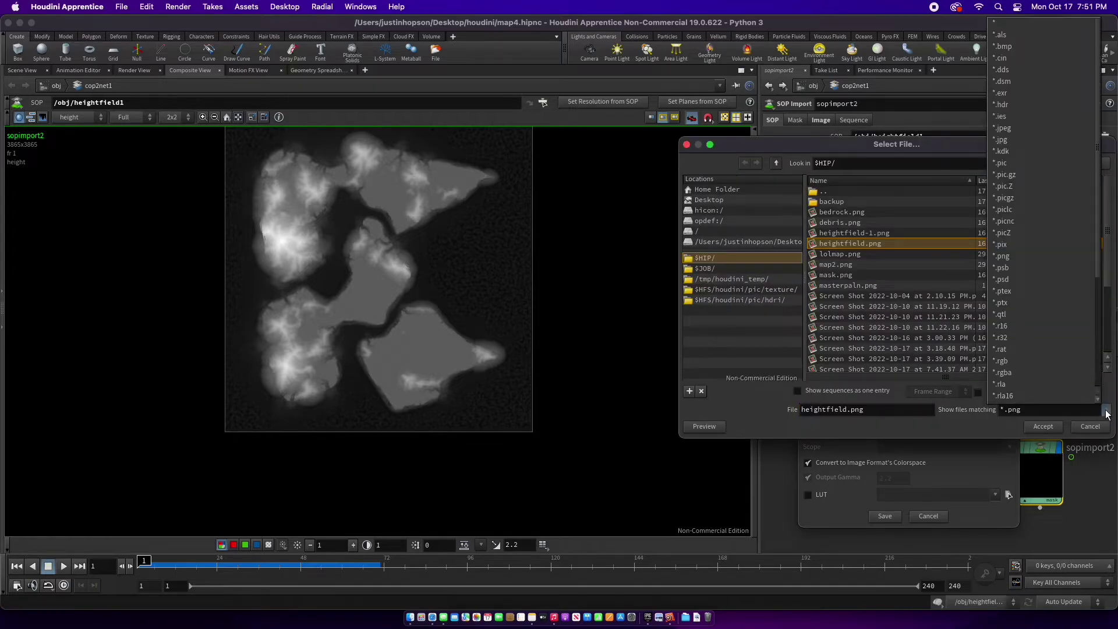
pyautogui.click(1022, 256)
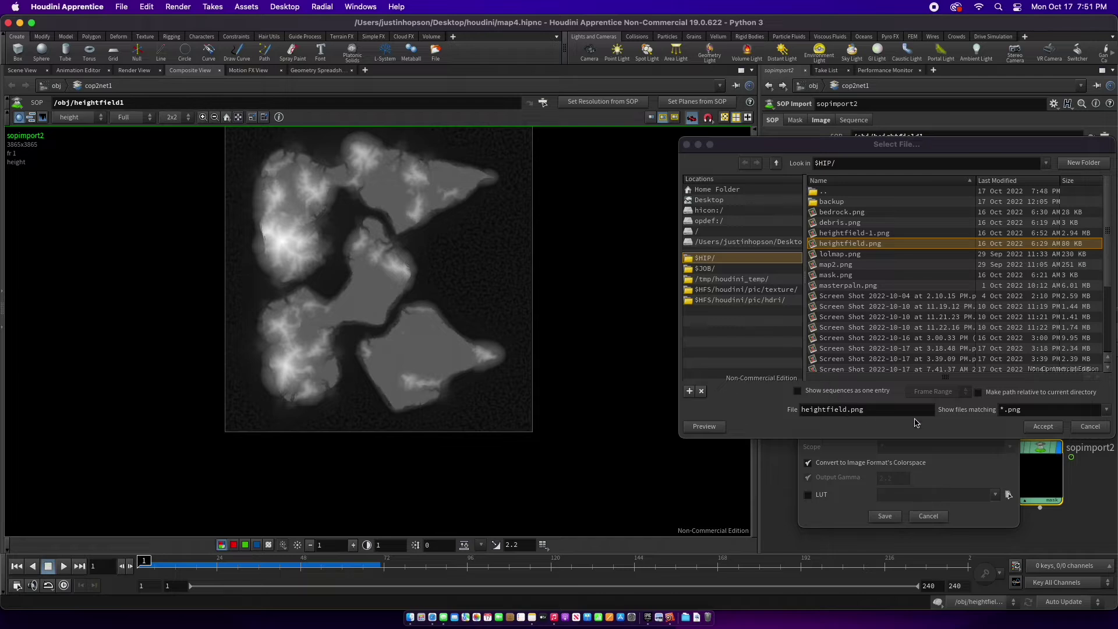
pyautogui.click(1039, 427)
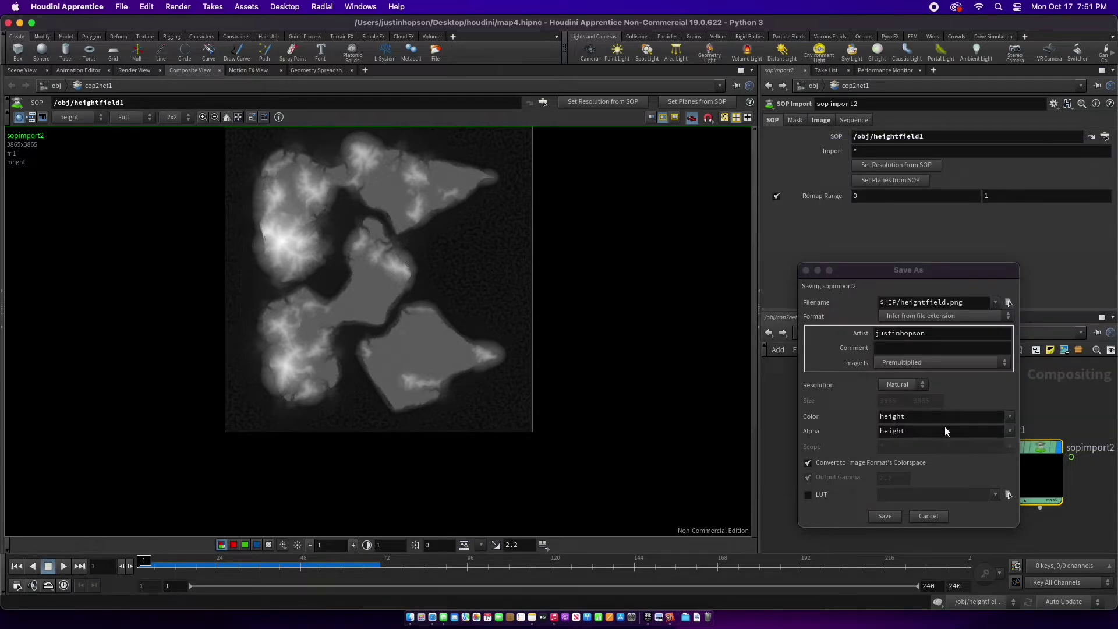
# Keep height as the colour layer, save, and accept the 960x960 license downscale
pyautogui.click(1005, 416)
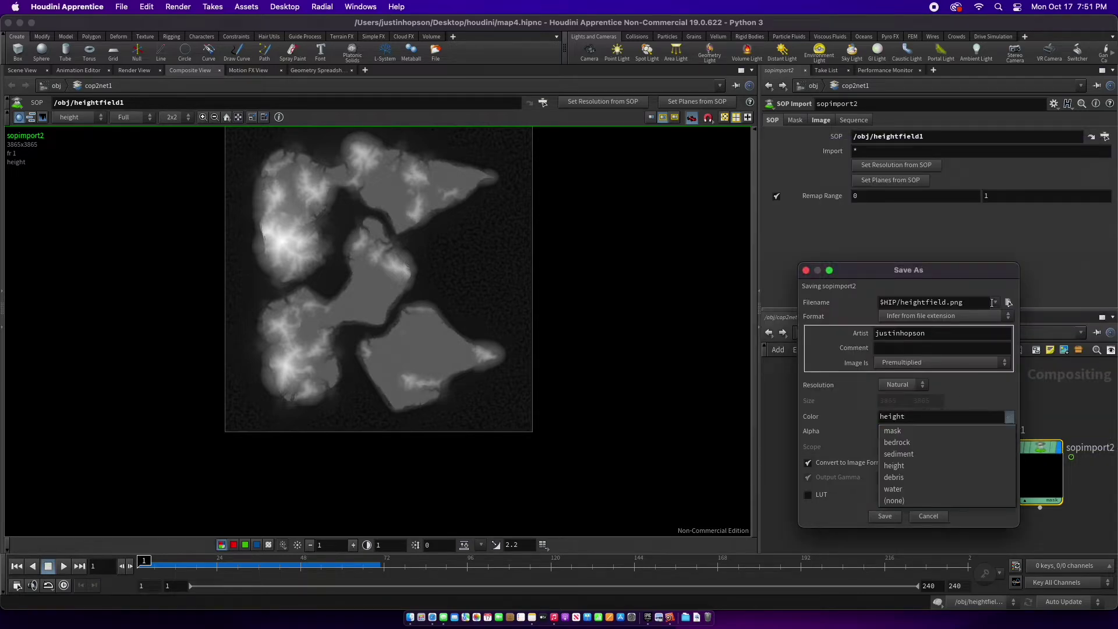
pyautogui.click(946, 417)
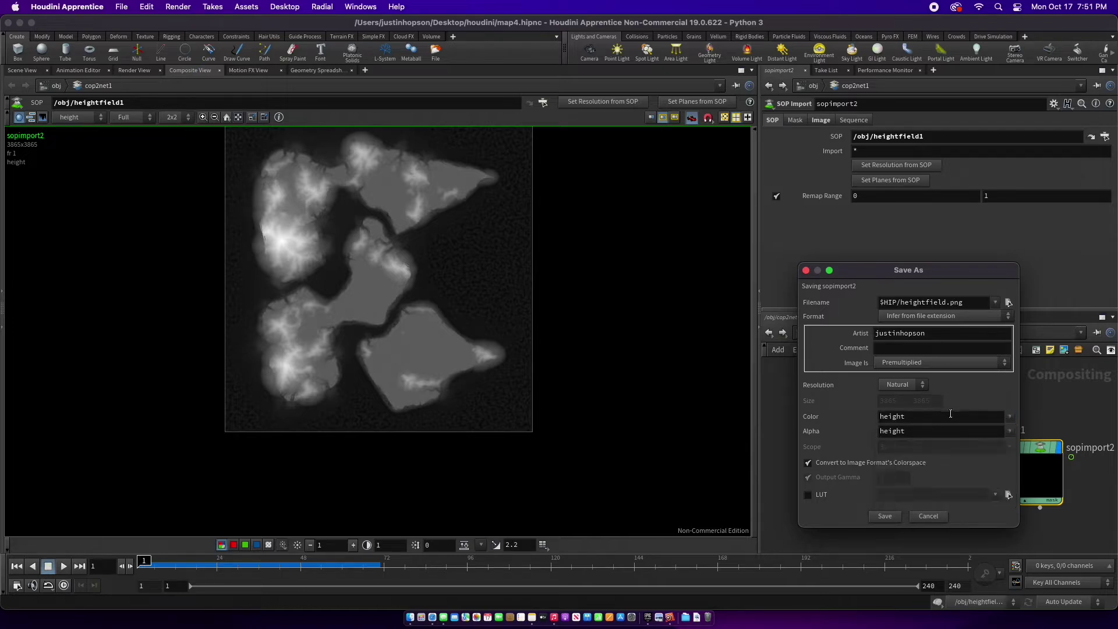
pyautogui.click(885, 516)
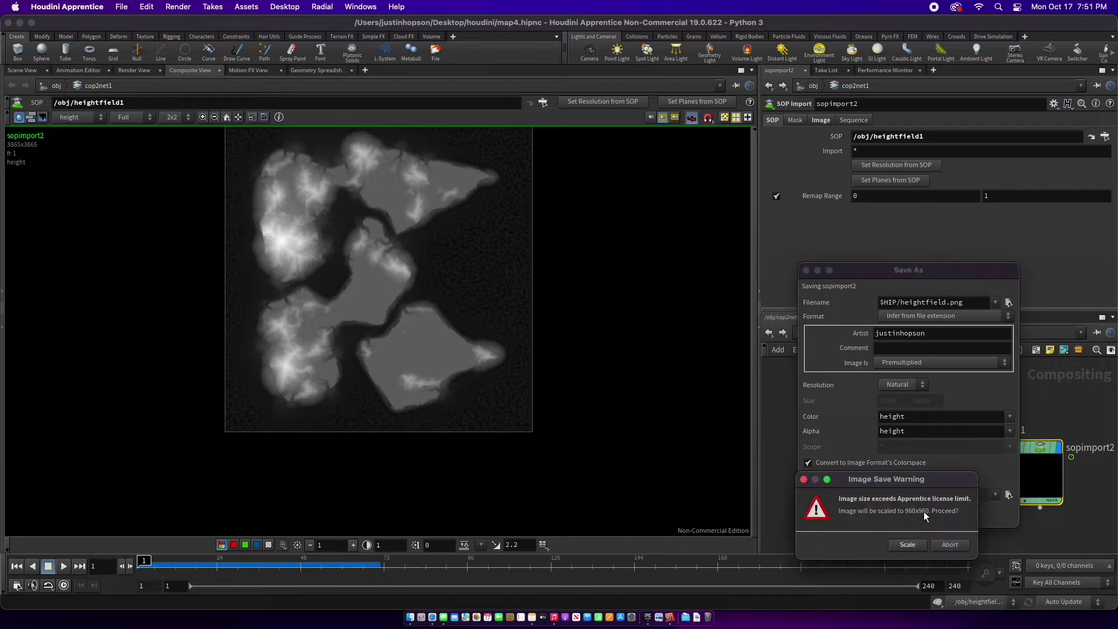
pyautogui.click(909, 543)
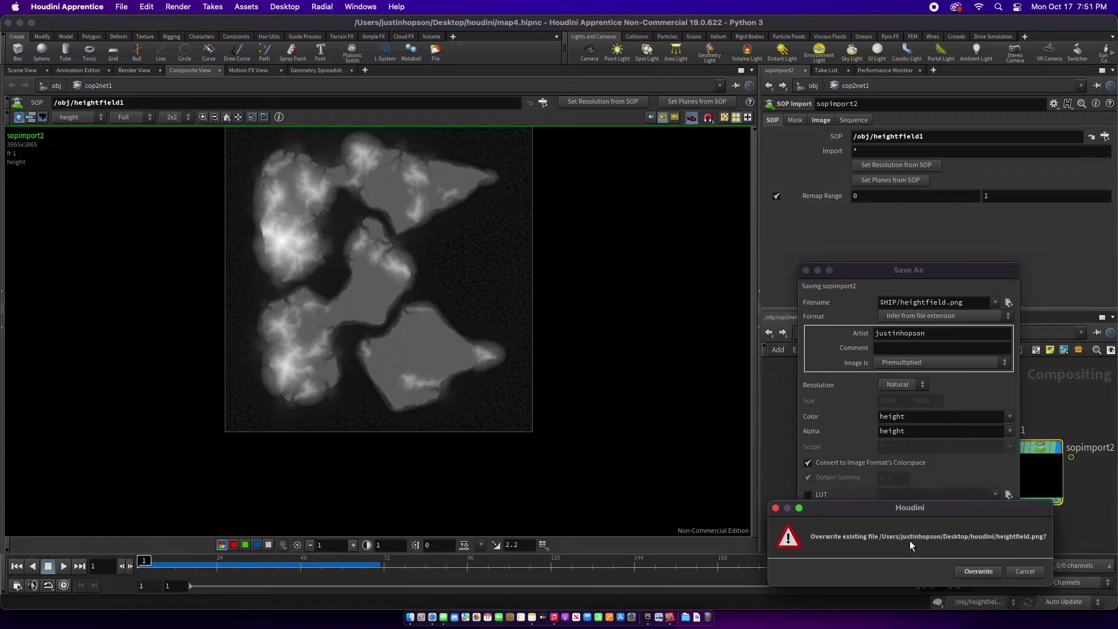
# Confirm overwriting heightfield.png, pause the long save, and minimize the Houdini window
pyautogui.click(1022, 571)
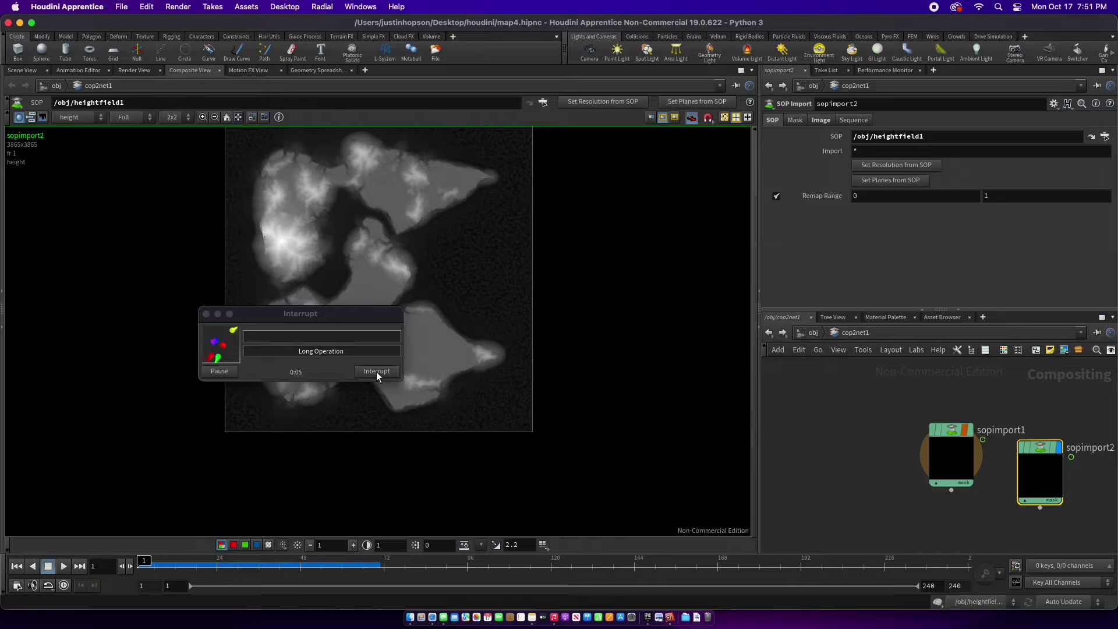
pyautogui.click(219, 371)
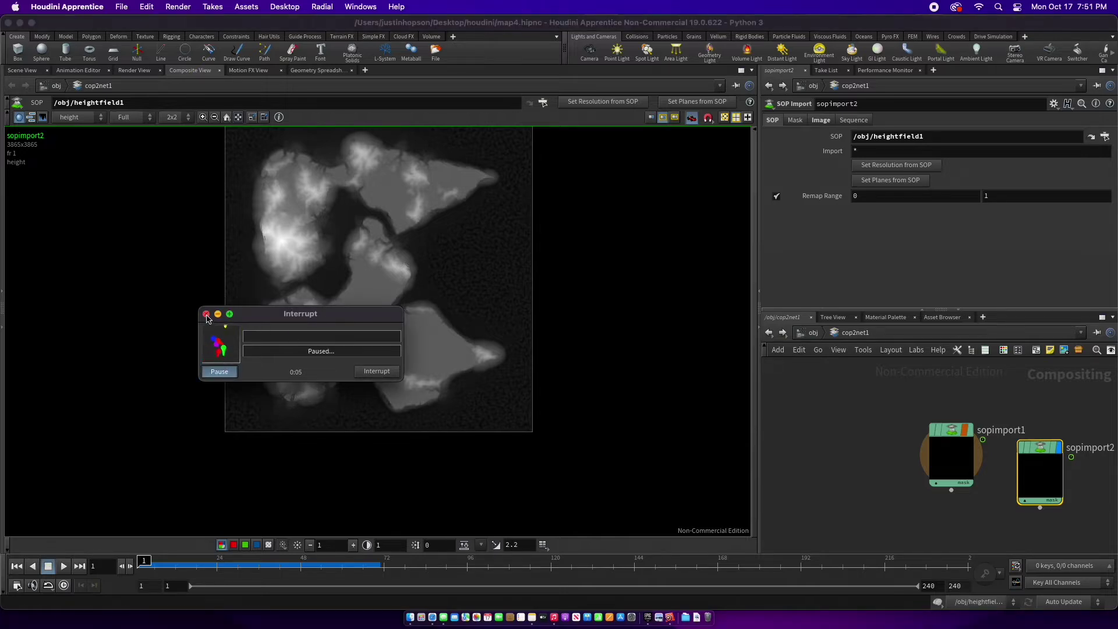
pyautogui.click(19, 23)
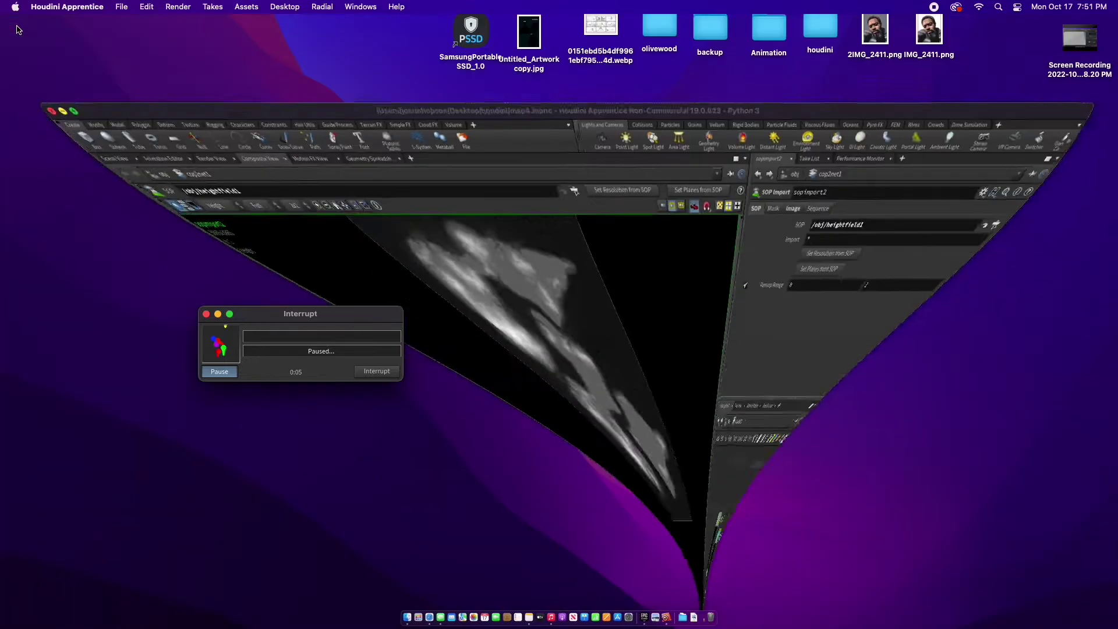
pyautogui.click(664, 622)
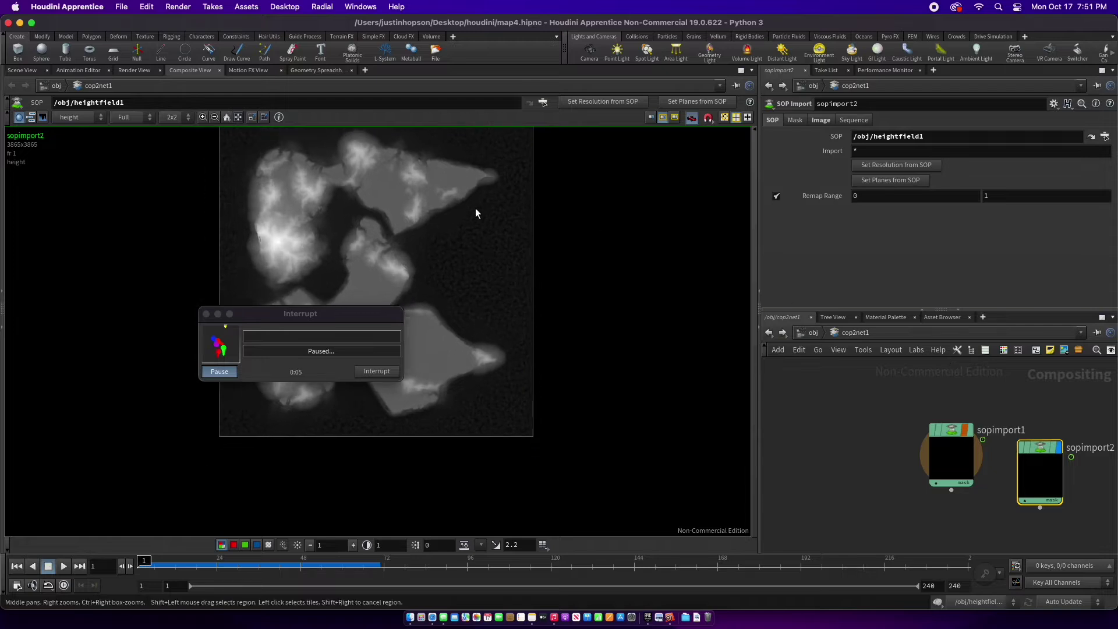
pyautogui.scroll(3, 414, 193)
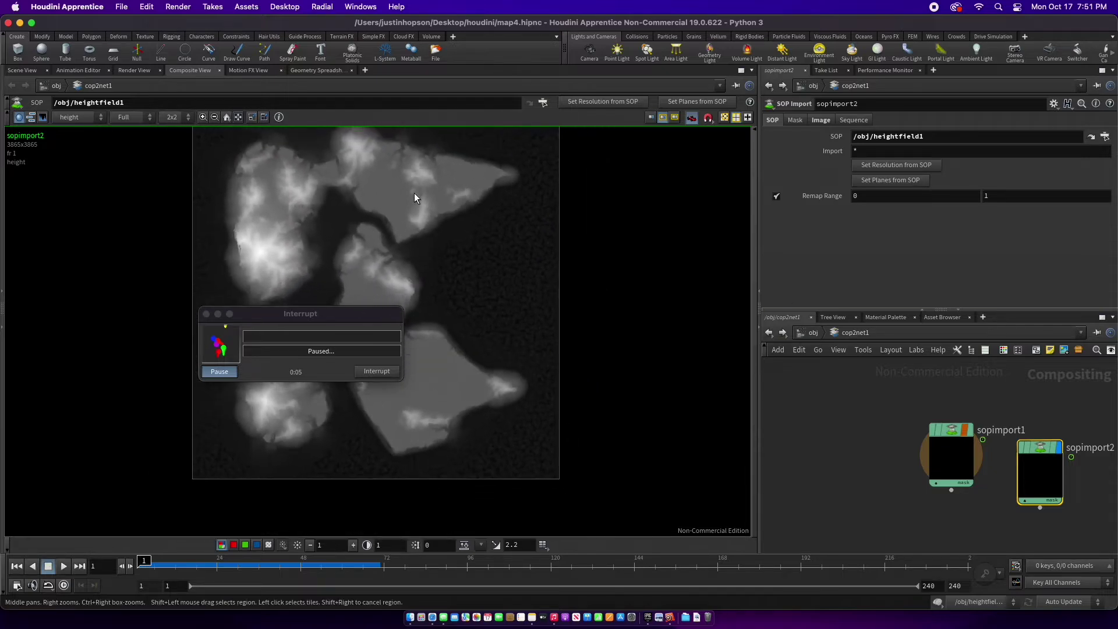
pyautogui.click(19, 23)
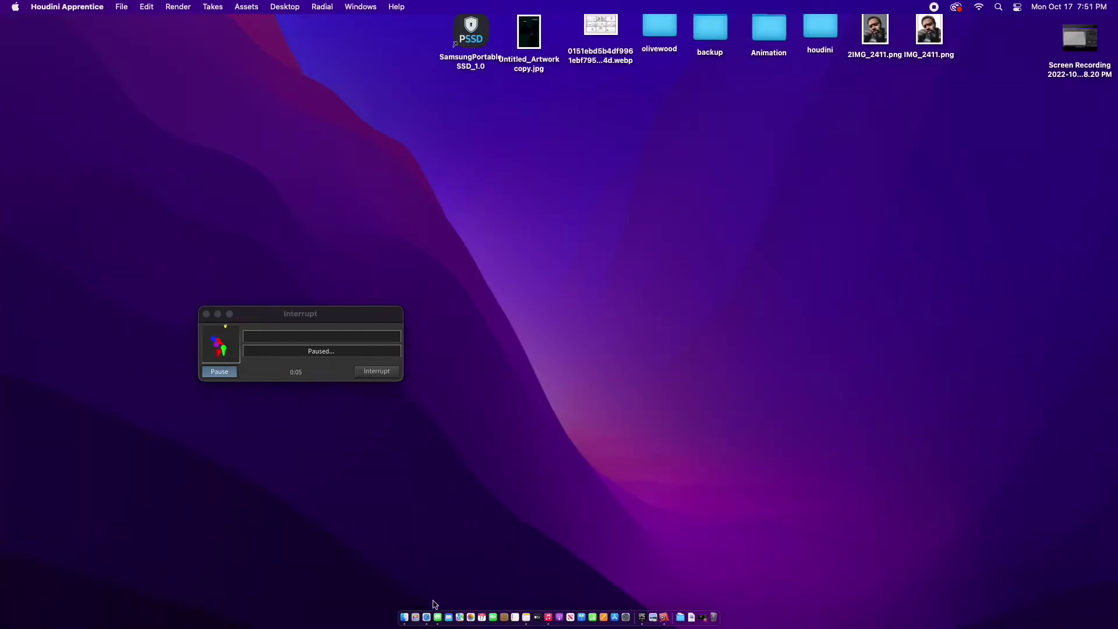
# Launch Adobe Photoshop 2022 from the second page of Launchpad
pyautogui.click(417, 618)
pyautogui.hscroll(3, 860, 394)
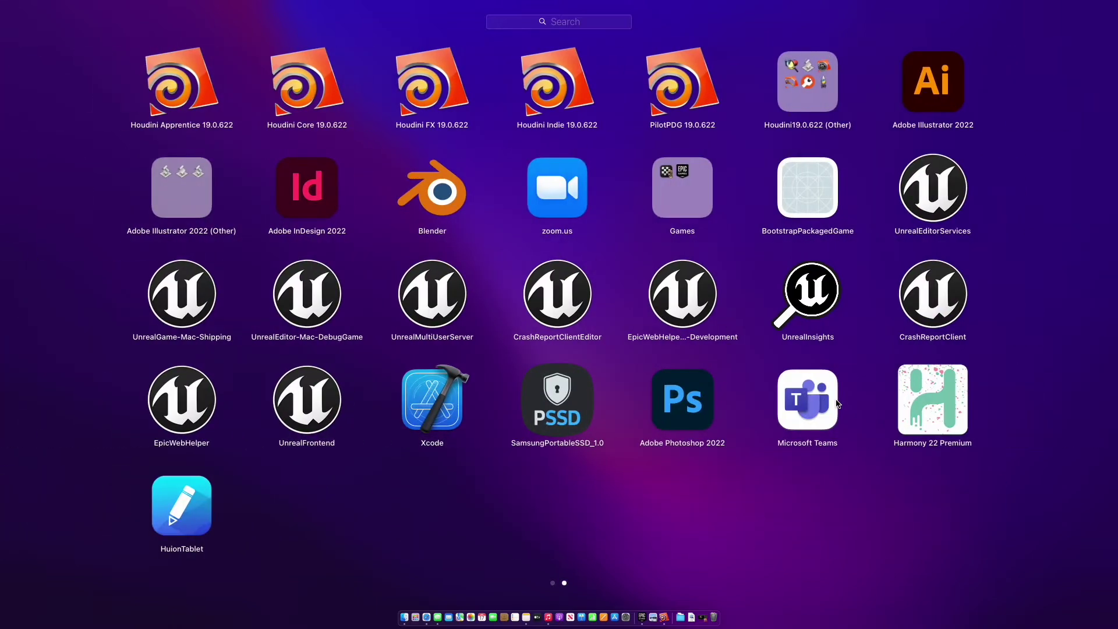
pyautogui.click(696, 403)
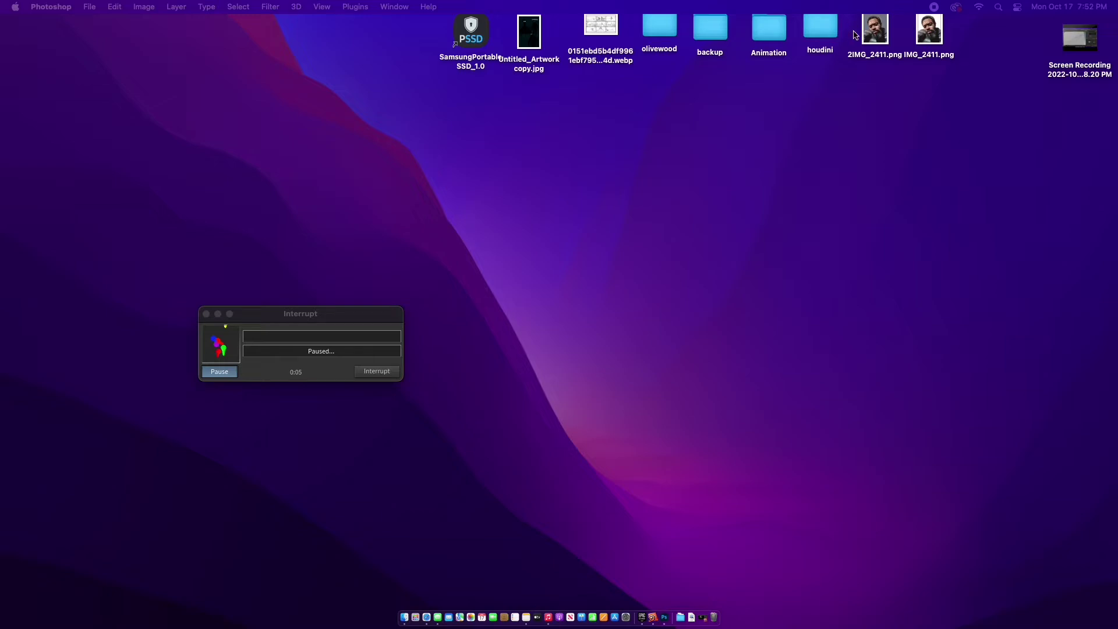
# Open the houdini desktop folder and drag usethisheightfield.png onto Photoshop
pyautogui.doubleClick(816, 28)
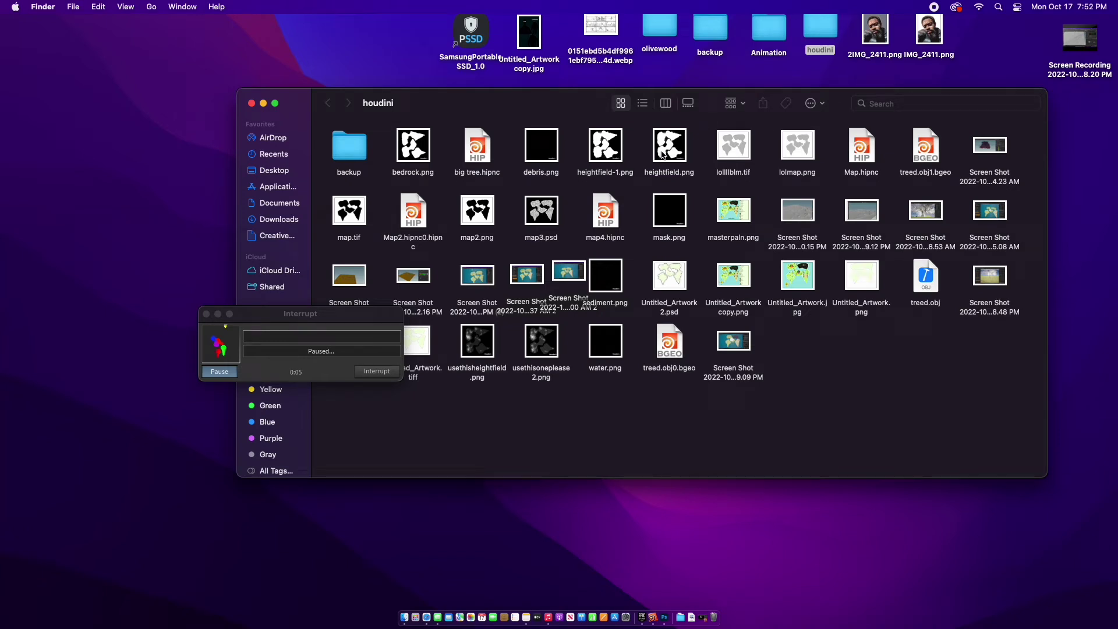
pyautogui.moveTo(577, 108); pyautogui.dragTo(647, 83)
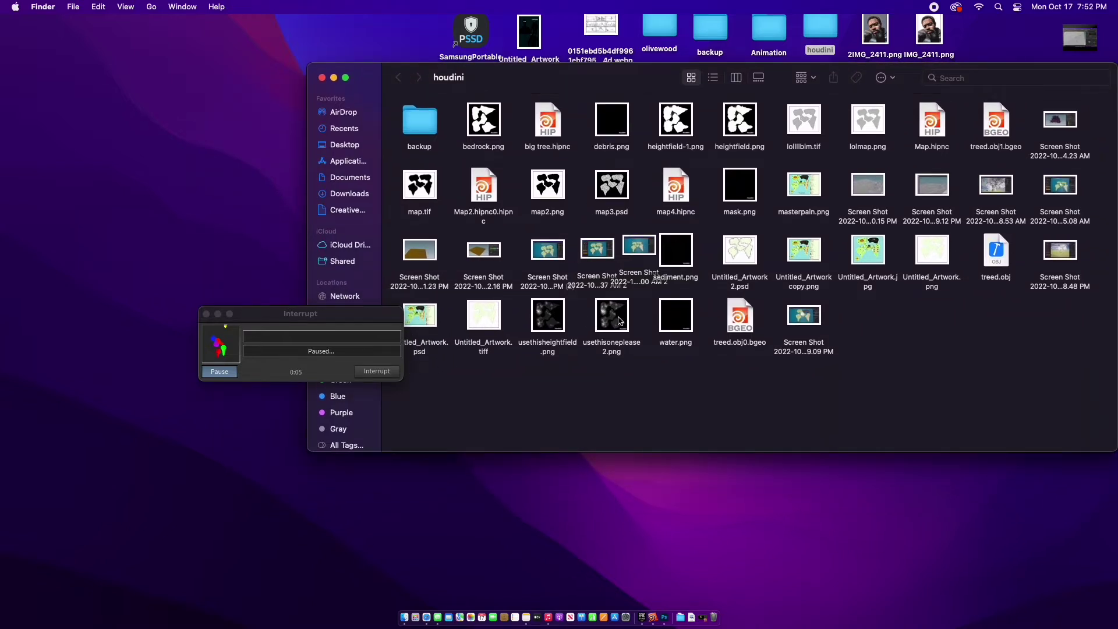
pyautogui.moveTo(620, 320); pyautogui.dragTo(896, 354)
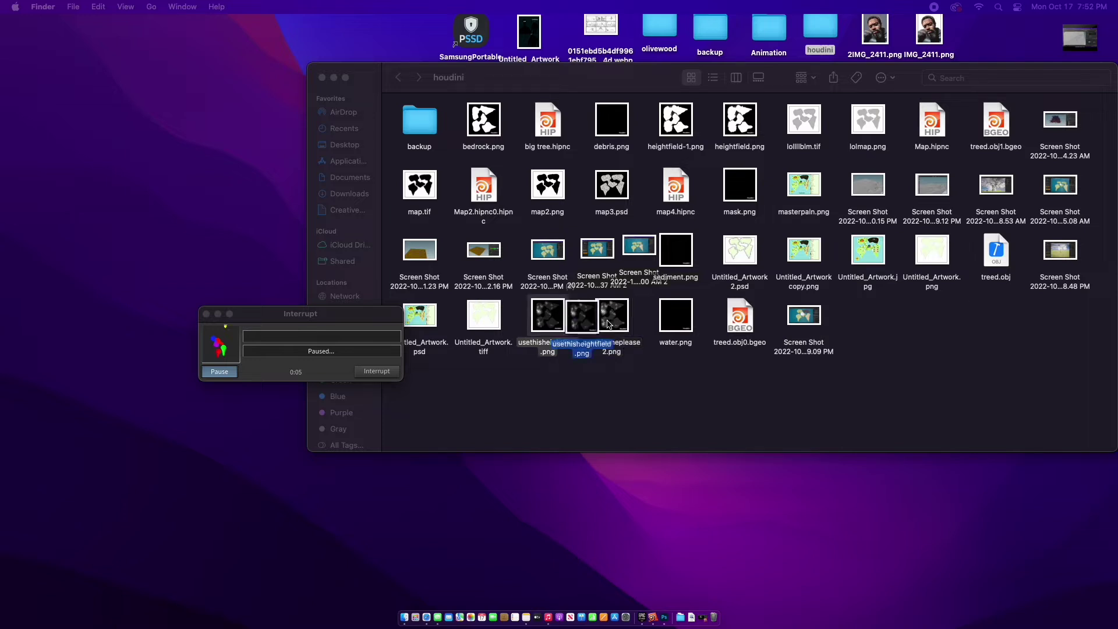
pyautogui.moveTo(651, 329); pyautogui.dragTo(652, 329)
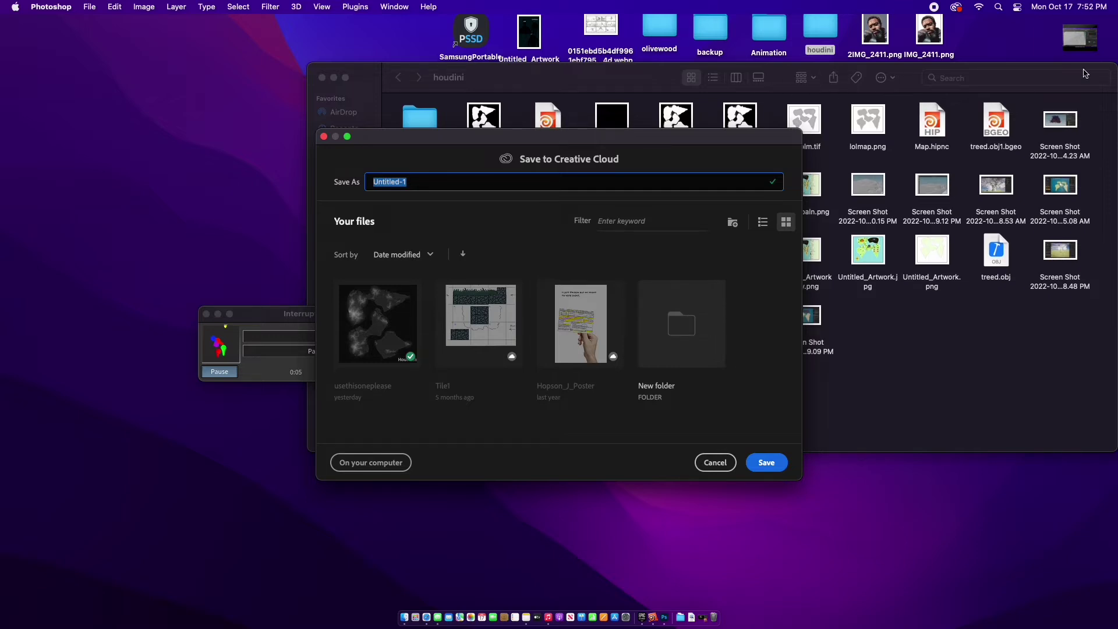
# Cancel the Creative Cloud save, open the usethisheightfield heightmap, and maximize the Photoshop window
pyautogui.click(715, 463)
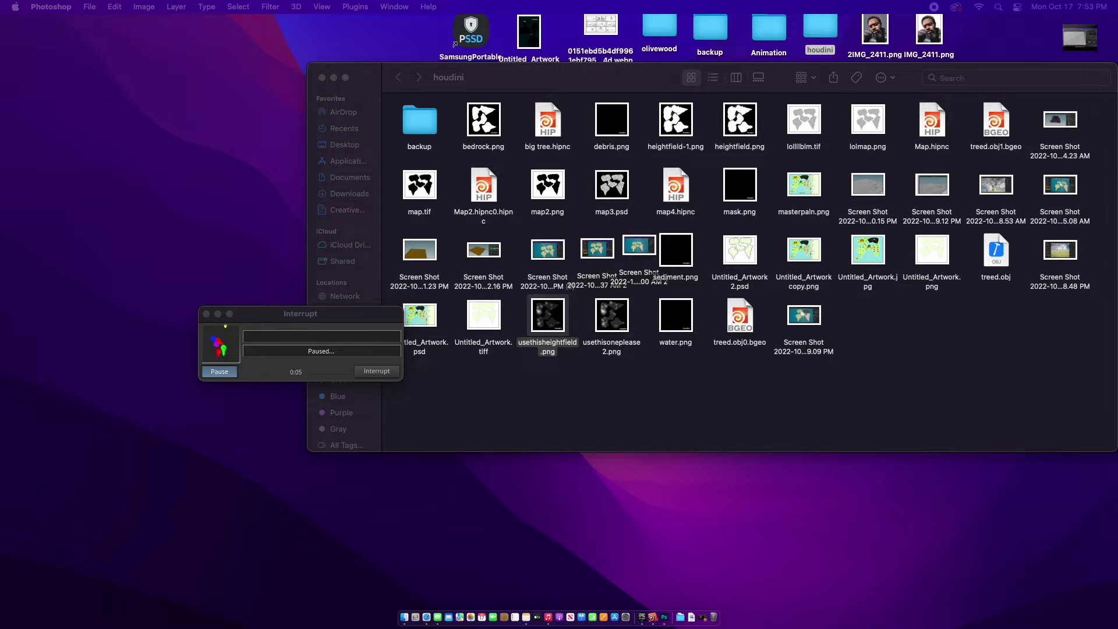
pyautogui.press('super+o')
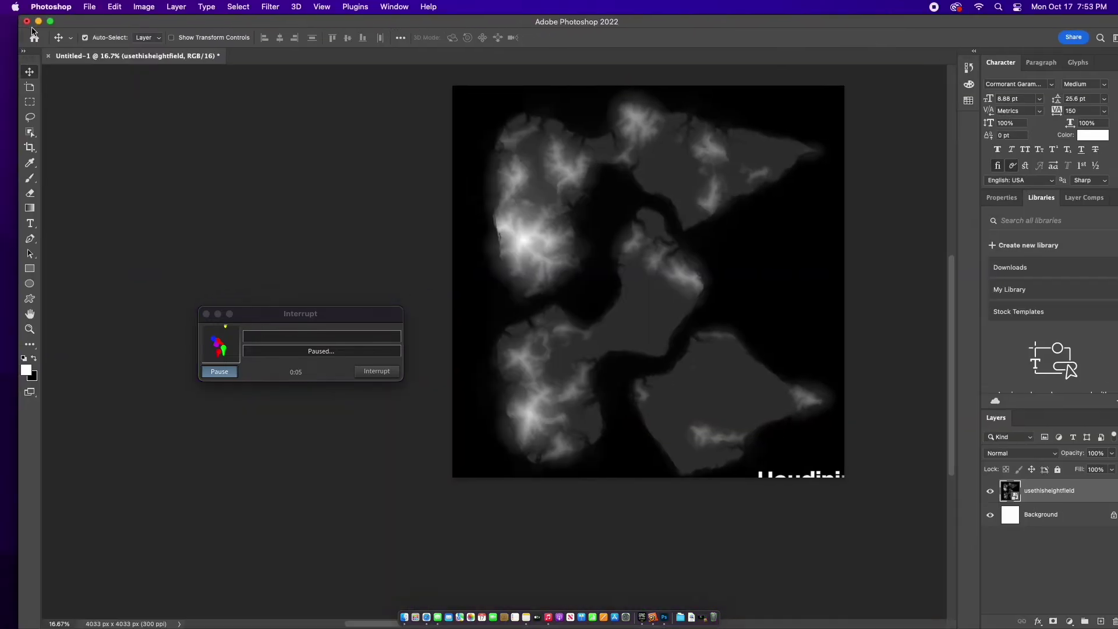
pyautogui.click(50, 21)
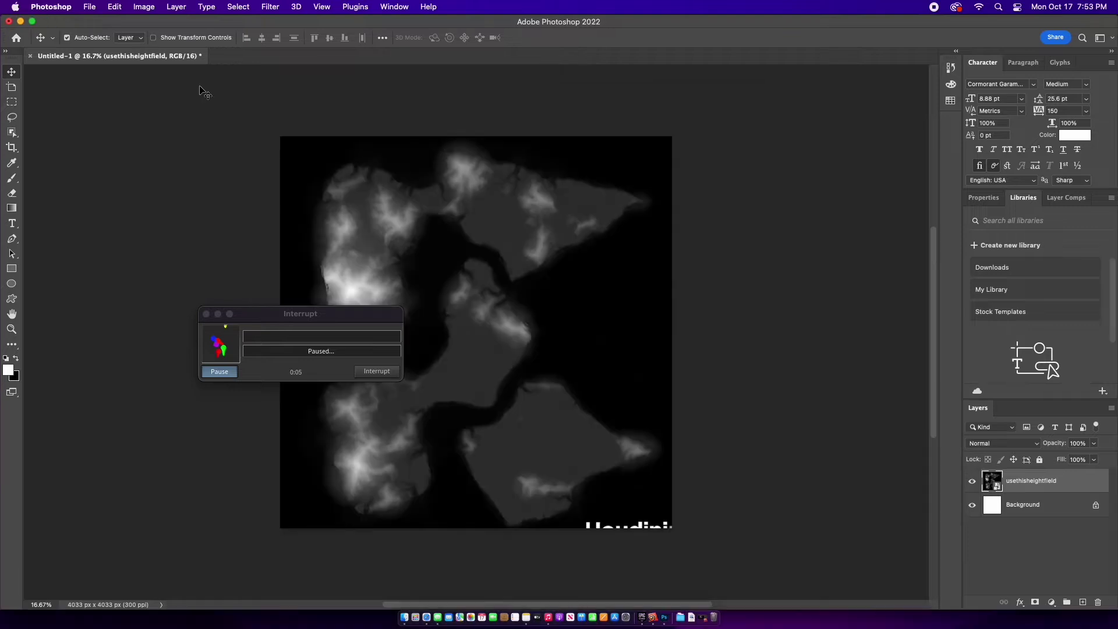
pyautogui.rightClick(771, 156)
# Review the PNG settings in File > Export > Export As, cancel, and minimize Photoshop
pyautogui.click(689, 122)
pyautogui.click(89, 7)
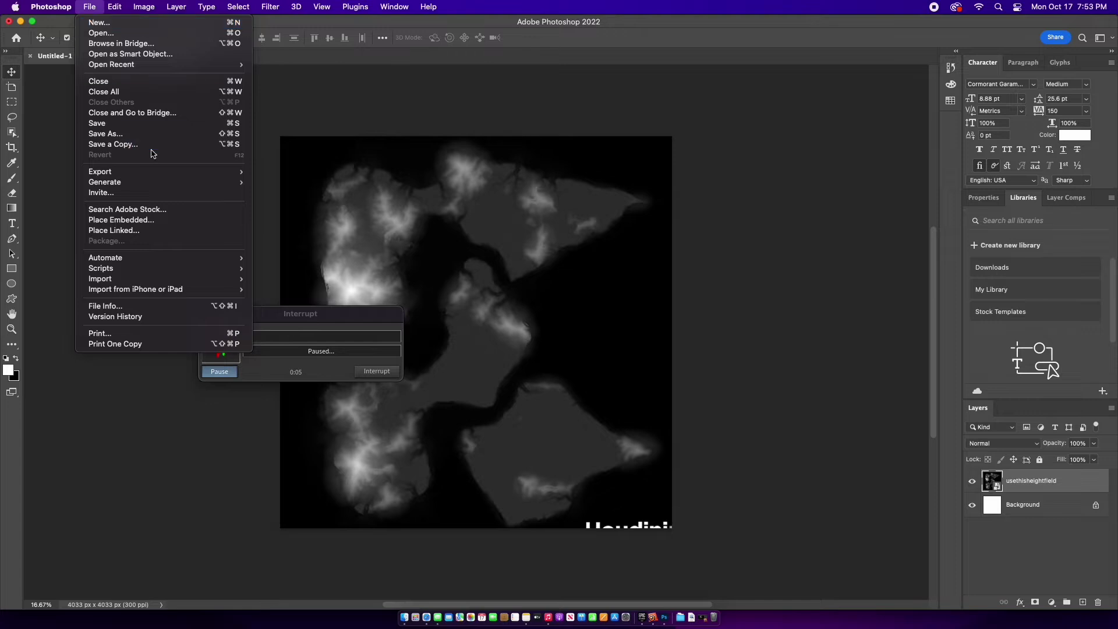
pyautogui.moveTo(168, 172)
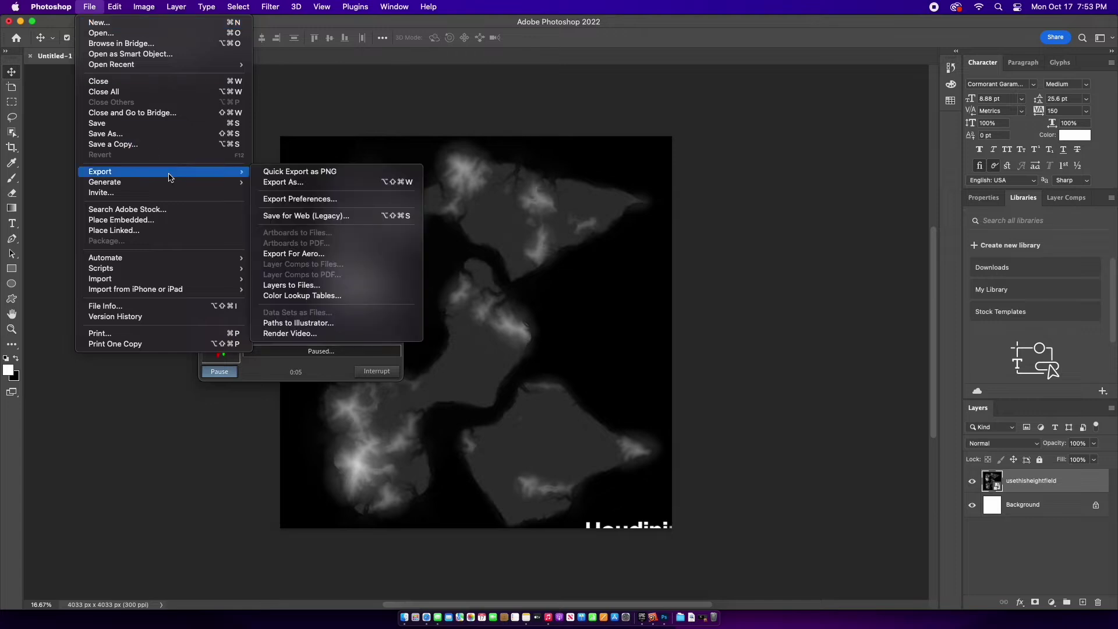
pyautogui.click(304, 184)
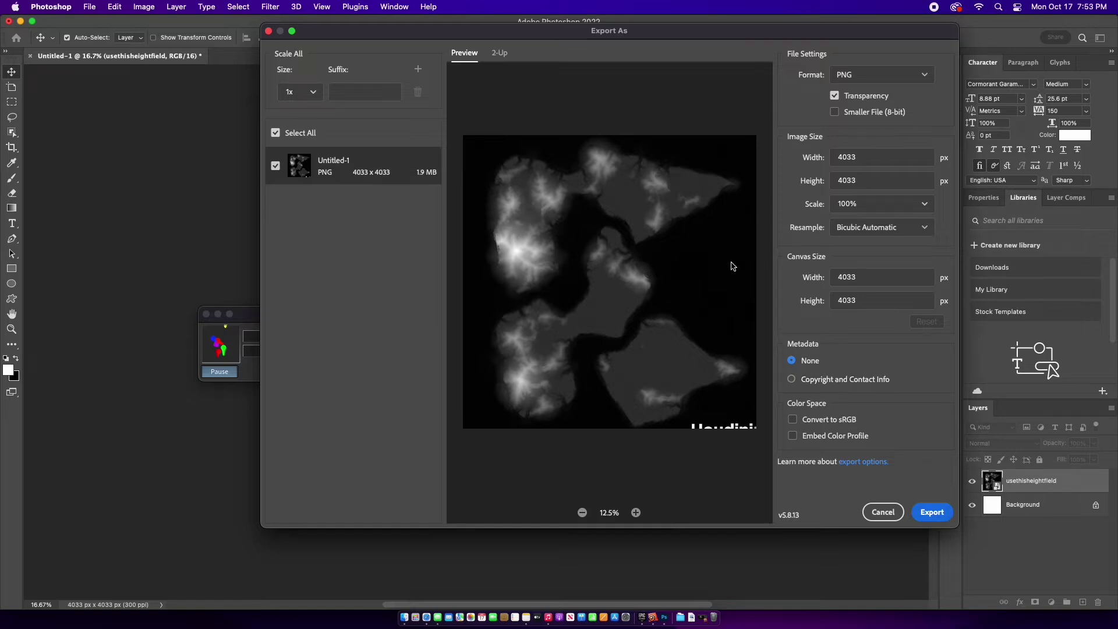
pyautogui.click(883, 512)
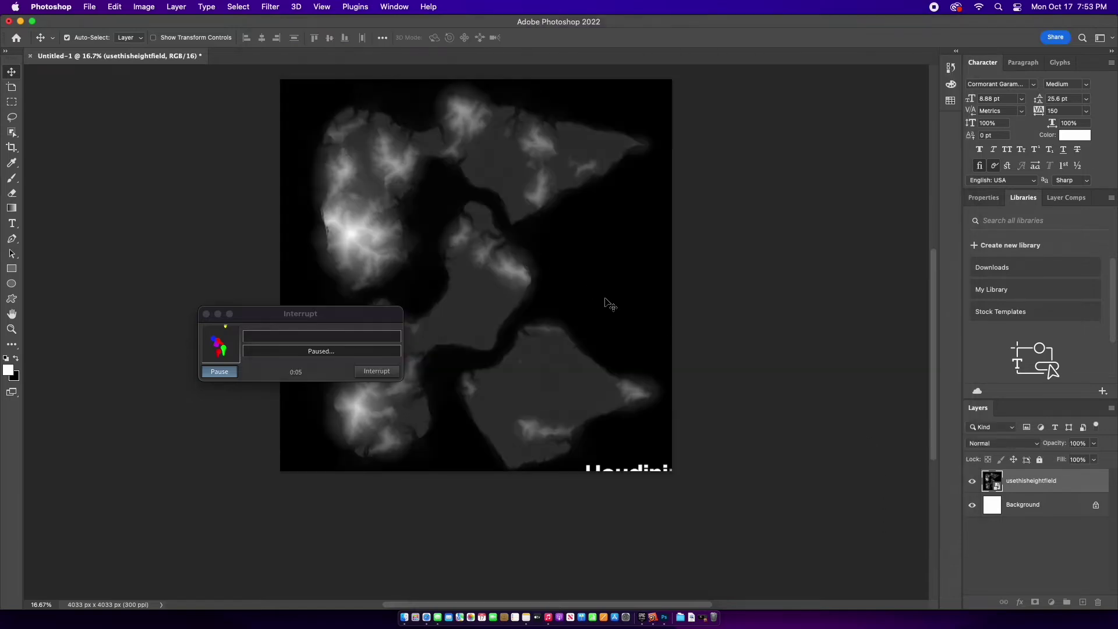
pyautogui.click(21, 22)
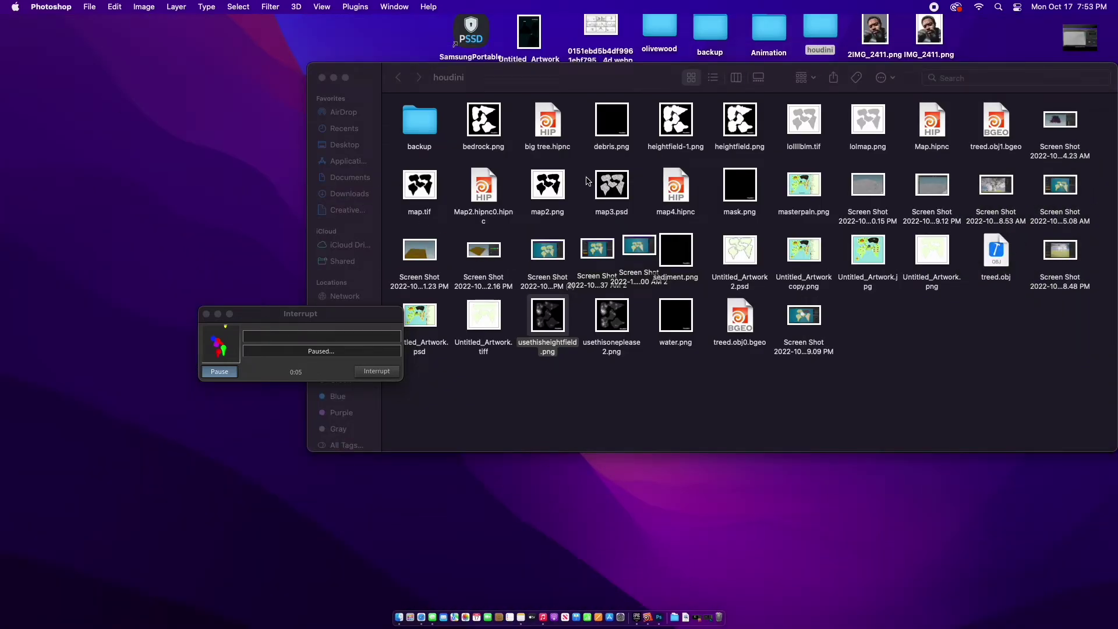
# Minimize the houdini folder window and bring up the Epic Games Launcher
pyautogui.click(333, 77)
pyautogui.click(406, 617)
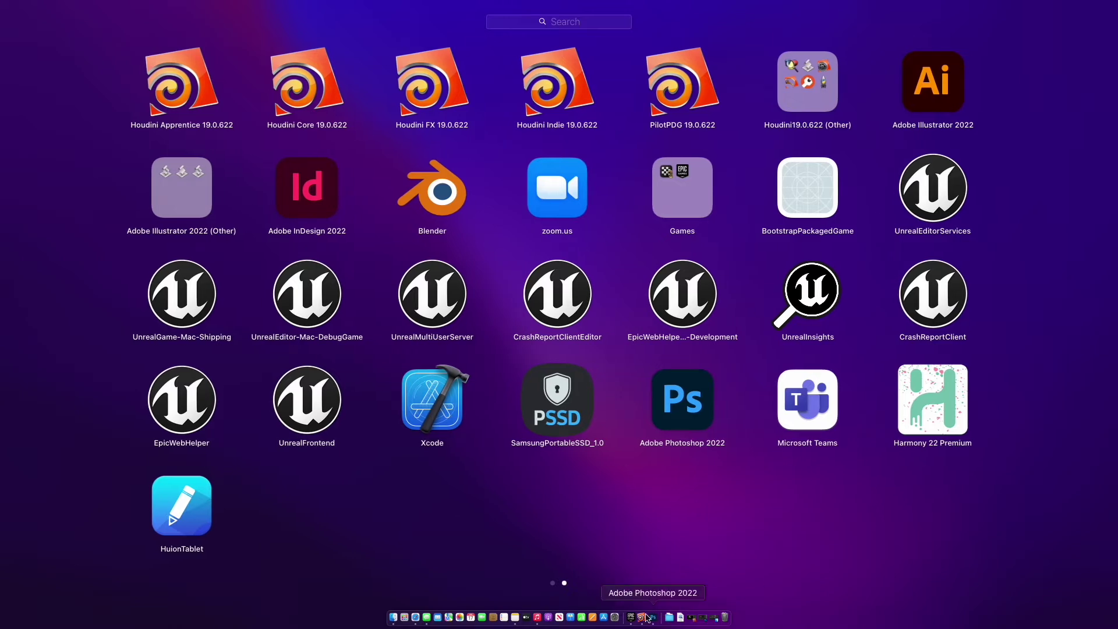
pyautogui.click(630, 617)
# Quit Photoshop without saving the heightmap document and launch Unreal Engine 5.0.3
pyautogui.rightClick(653, 617)
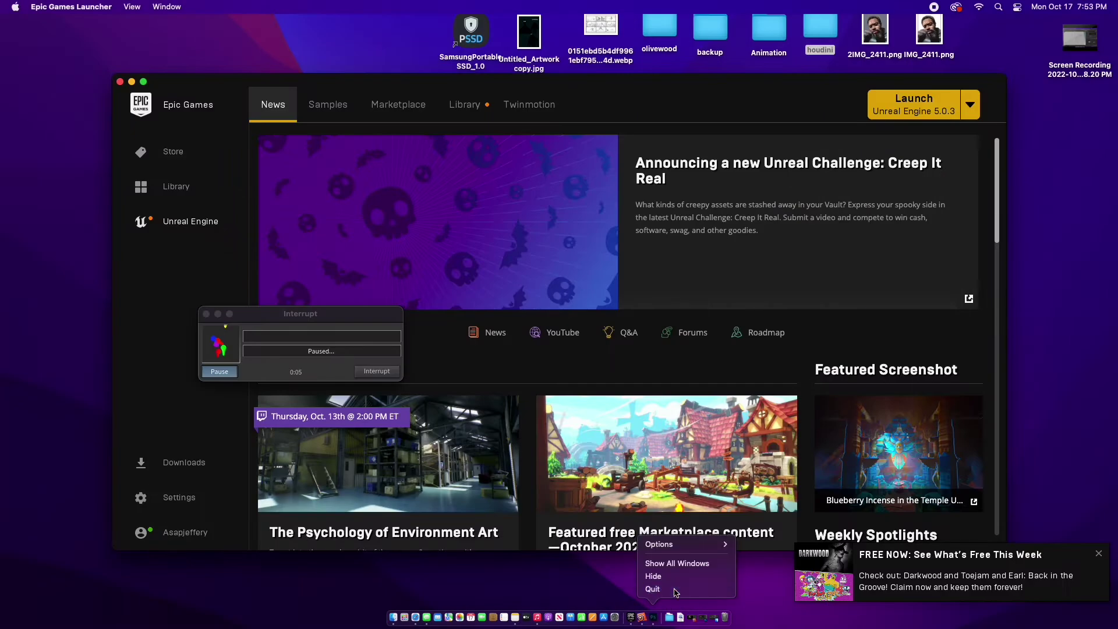
pyautogui.click(657, 588)
pyautogui.click(545, 247)
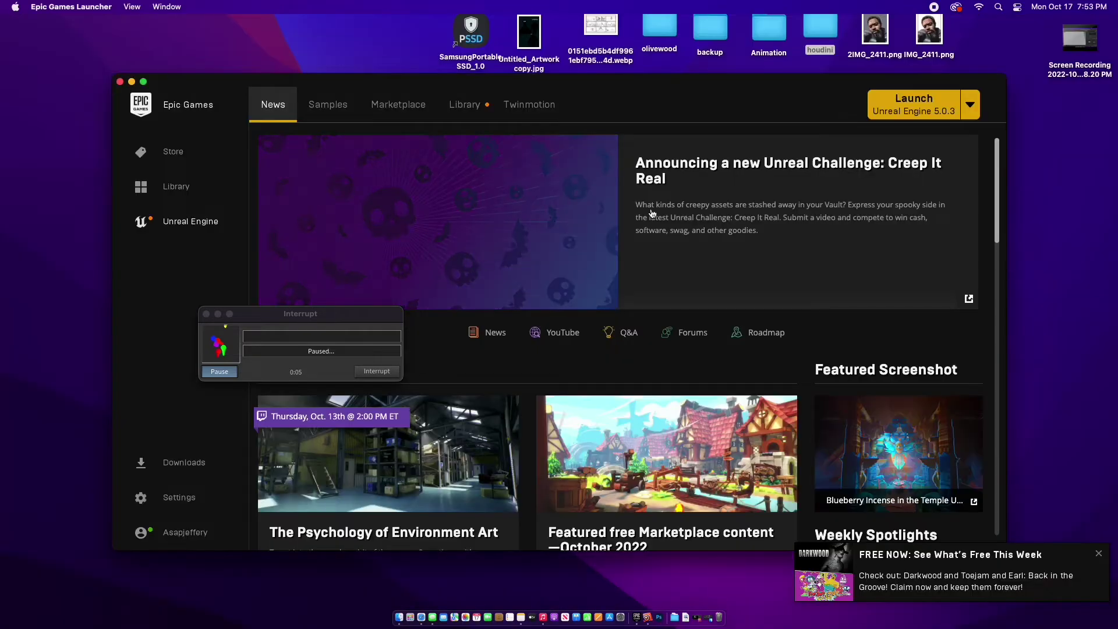
pyautogui.click(934, 111)
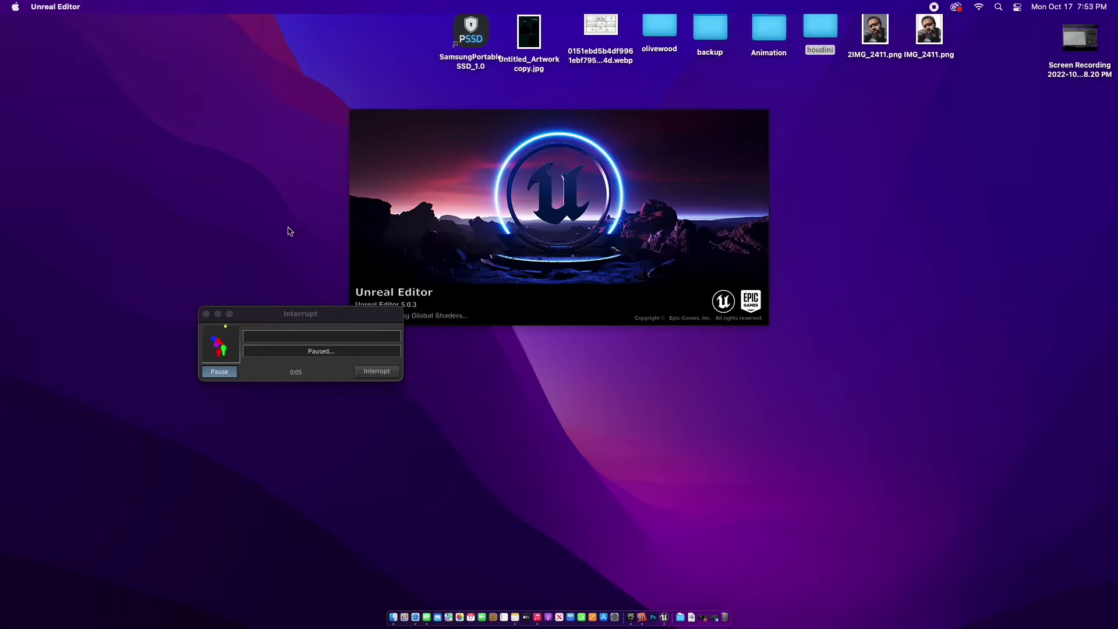
# Create a Third Person game project named MyProject6 in the Unreal Projects folder
pyautogui.moveTo(312, 320); pyautogui.dragTo(37, 288)
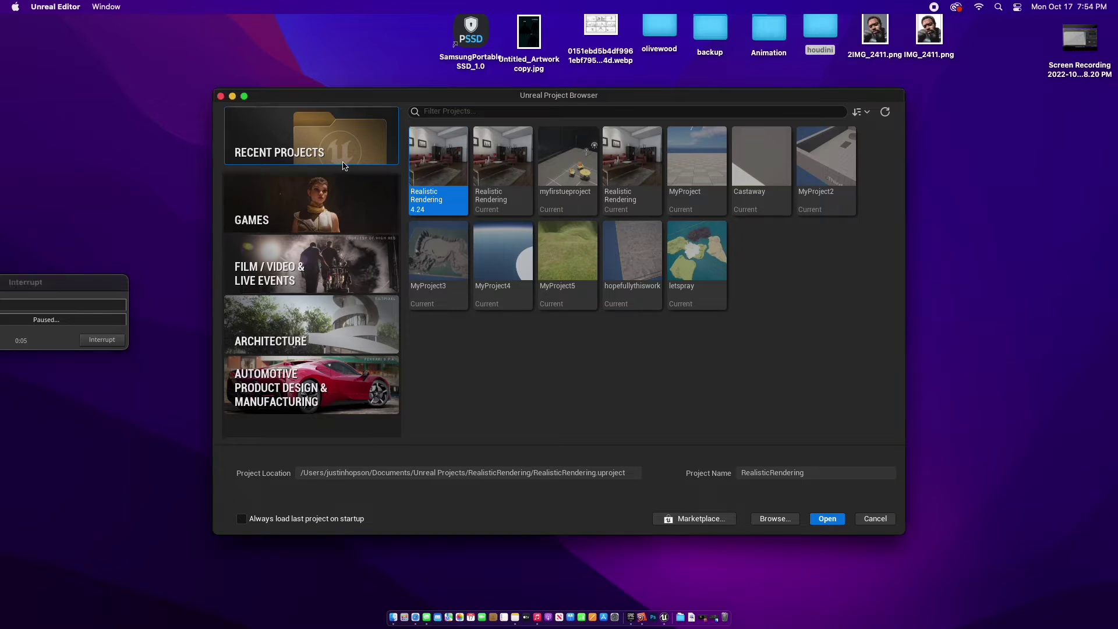
pyautogui.click(350, 218)
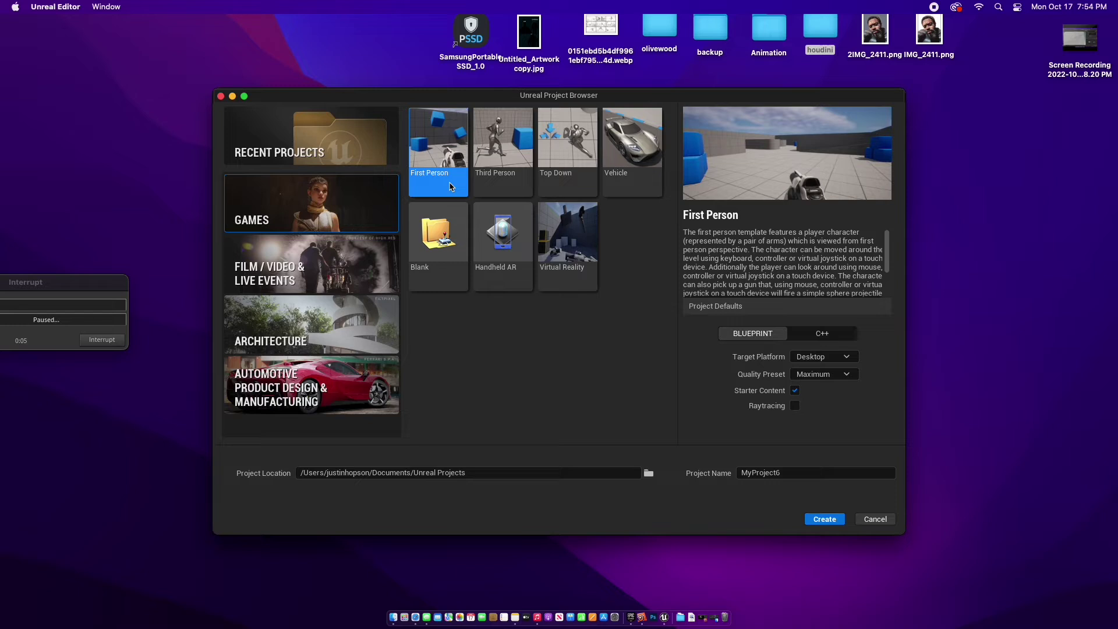
pyautogui.click(504, 178)
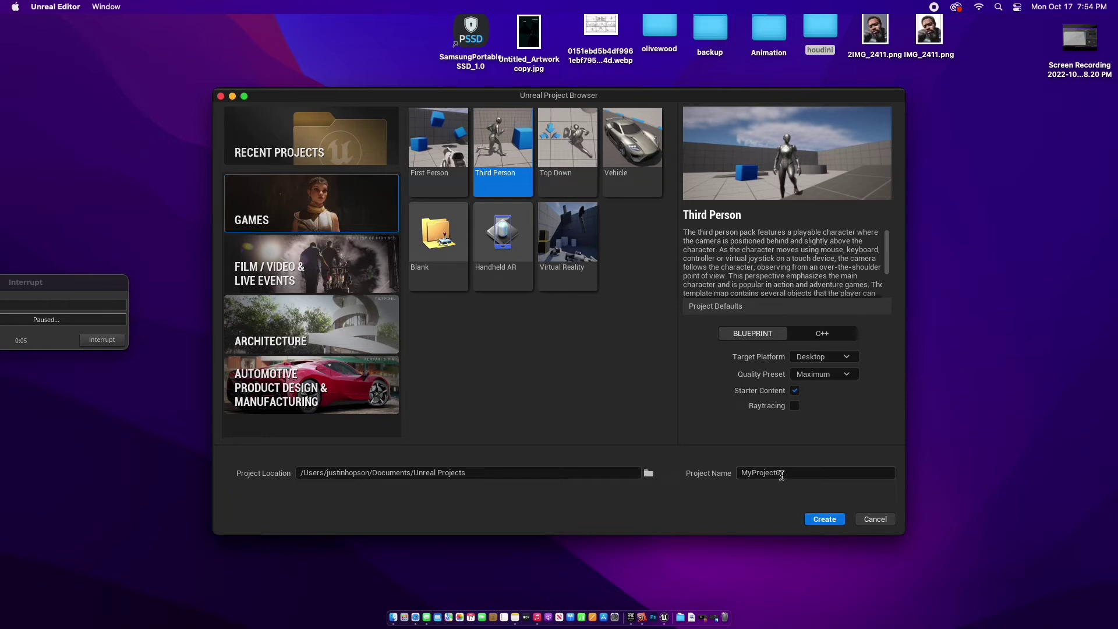
pyautogui.click(648, 475)
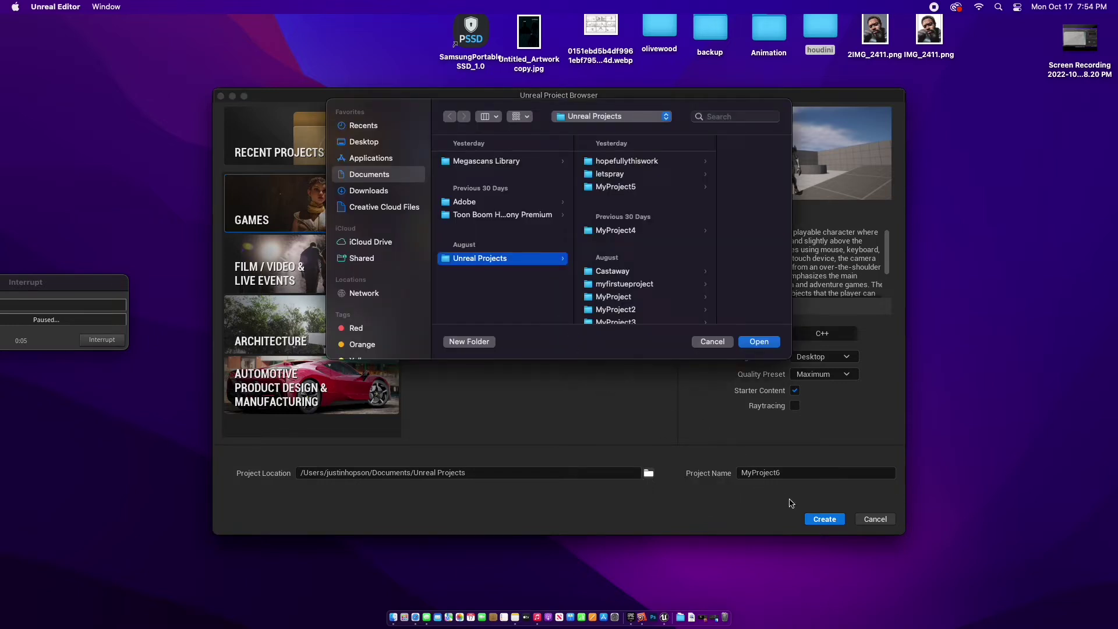
pyautogui.click(708, 342)
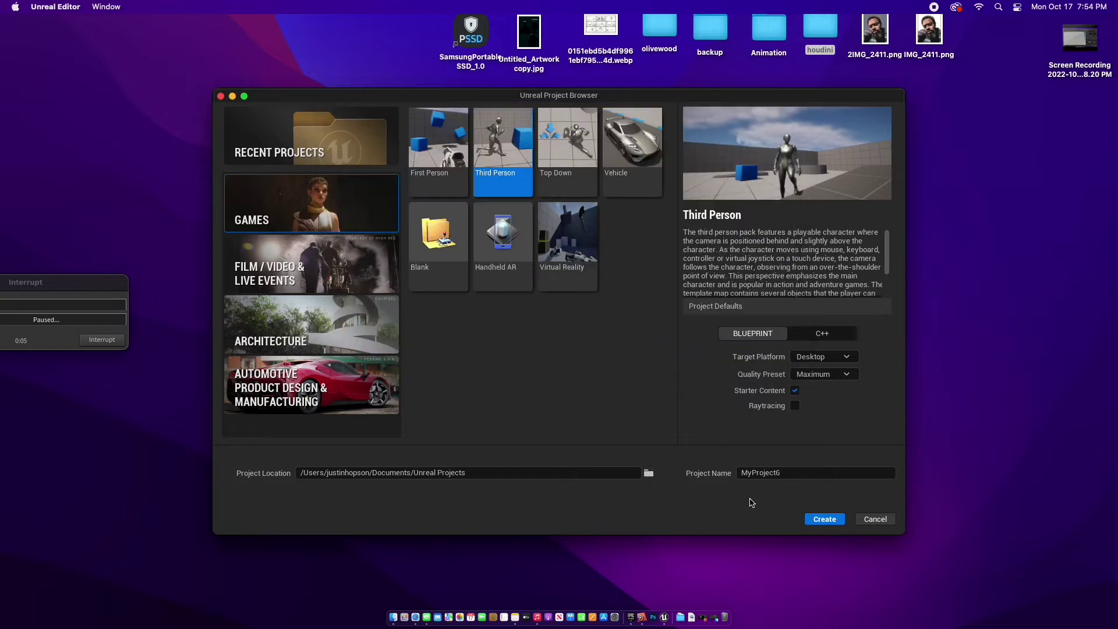
pyautogui.click(828, 519)
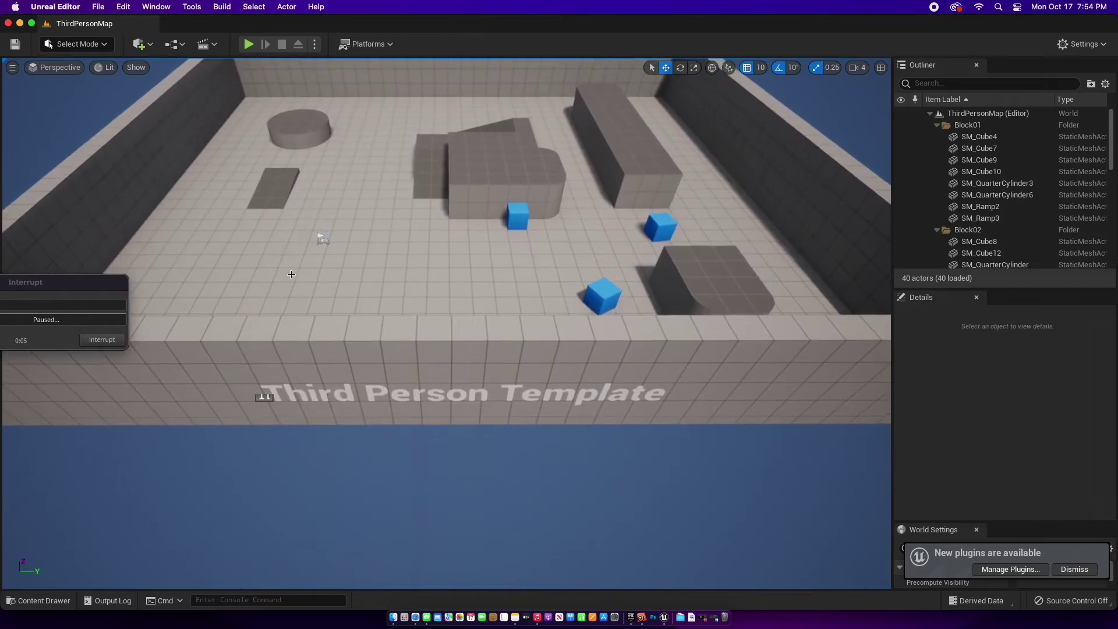
# Switch the editor to Landscape mode and choose Import from File for the new landscape
pyautogui.click(104, 45)
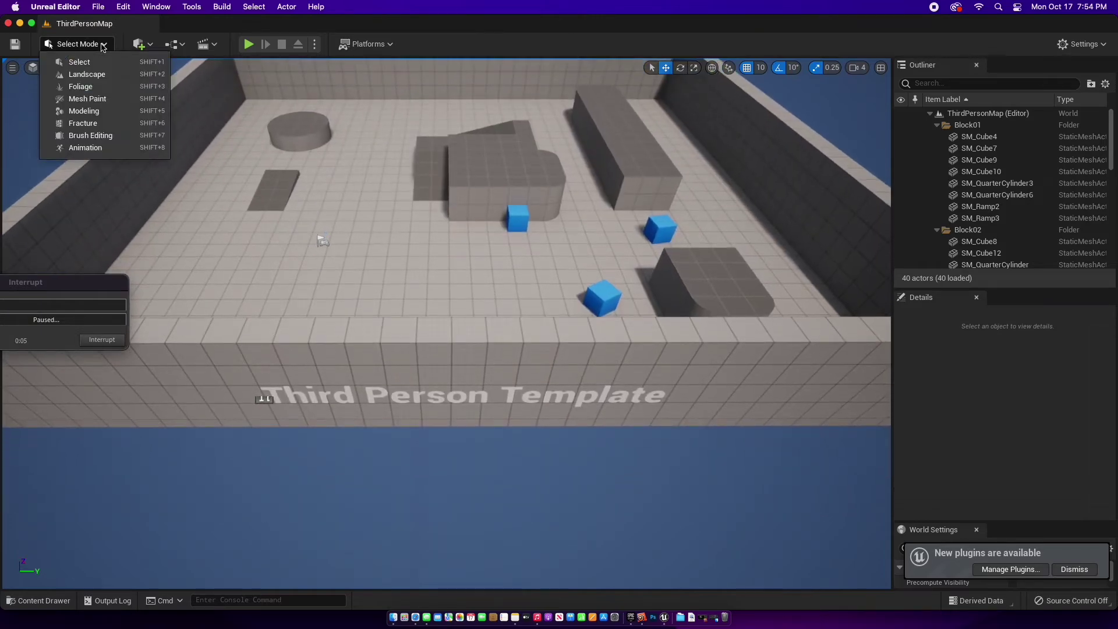
pyautogui.click(112, 74)
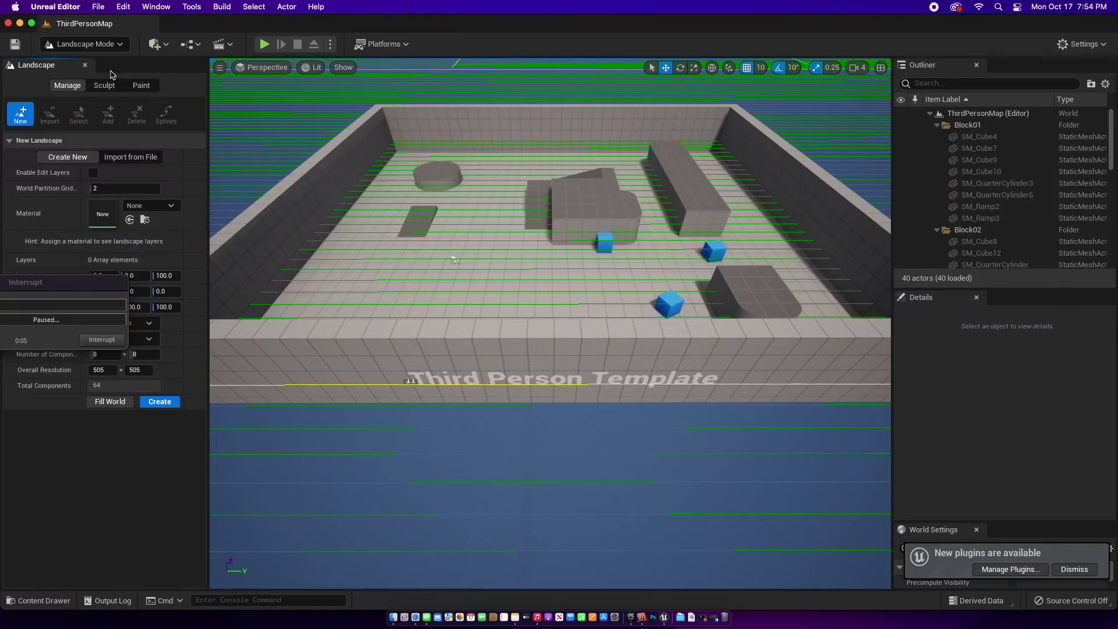
pyautogui.click(169, 45)
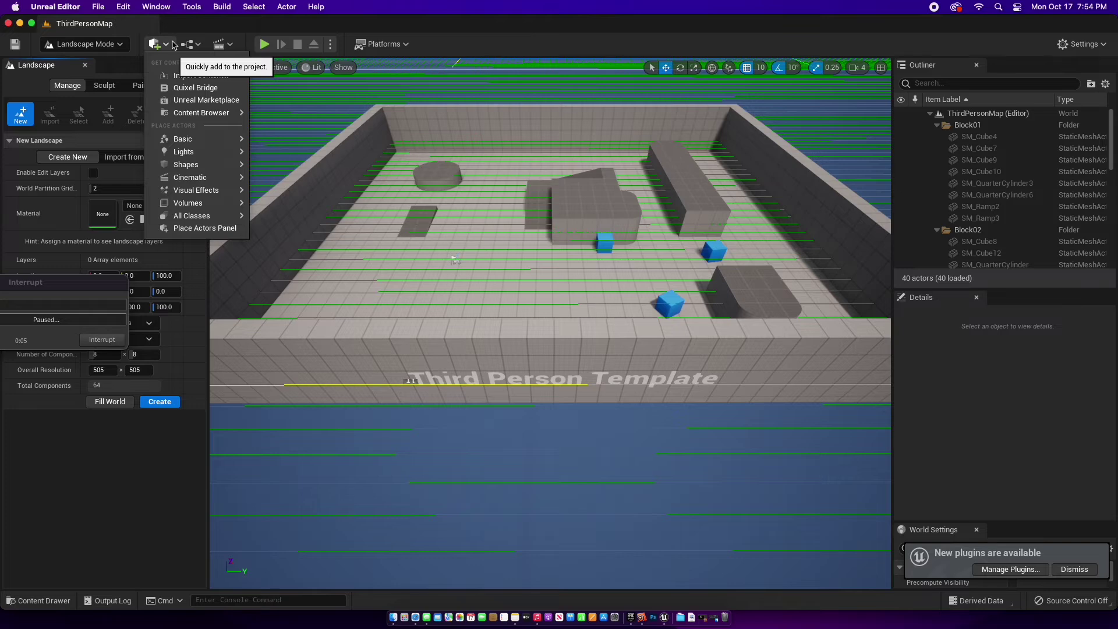
pyautogui.click(490, 41)
pyautogui.moveTo(135, 290); pyautogui.dragTo(10, 581)
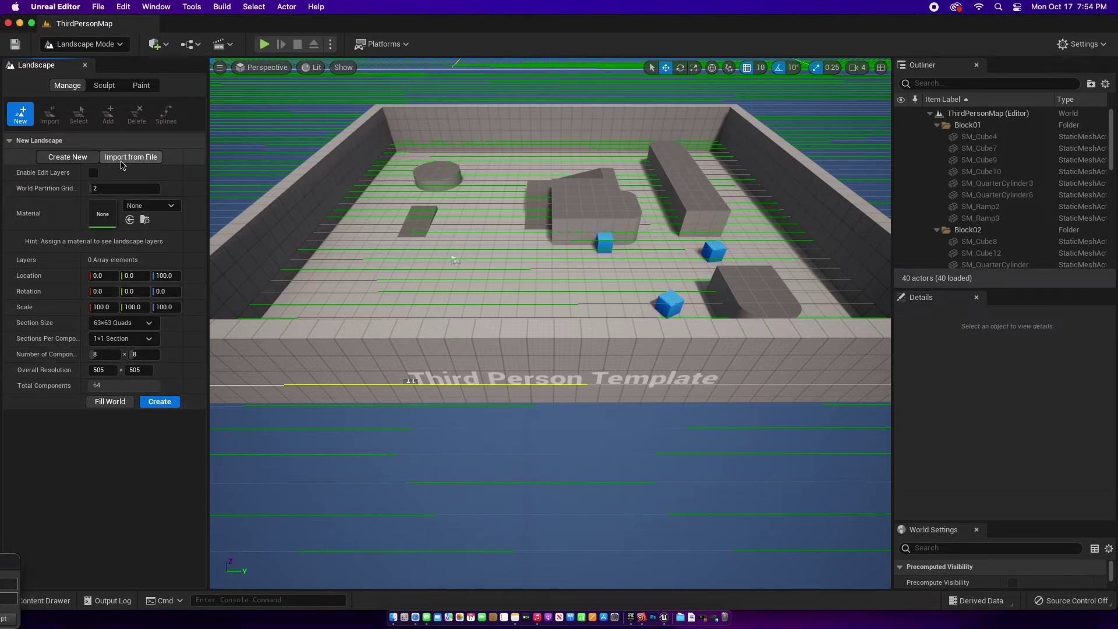
pyautogui.click(118, 162)
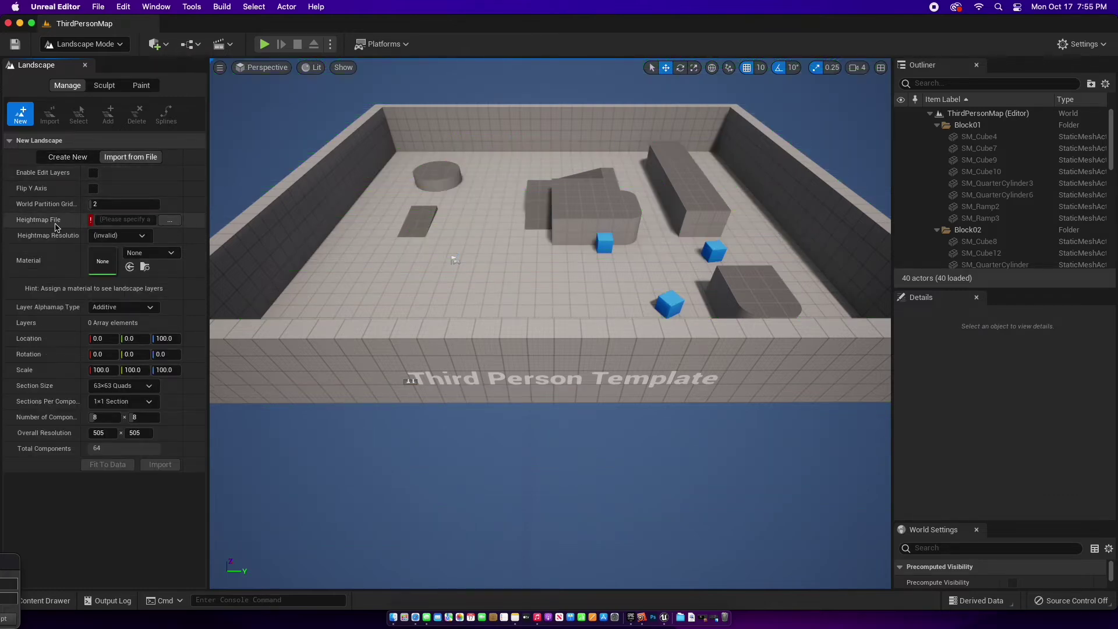
# Load usethisoneplease2.png from Desktop > houdini as the landscape's heightmap file
pyautogui.click(170, 220)
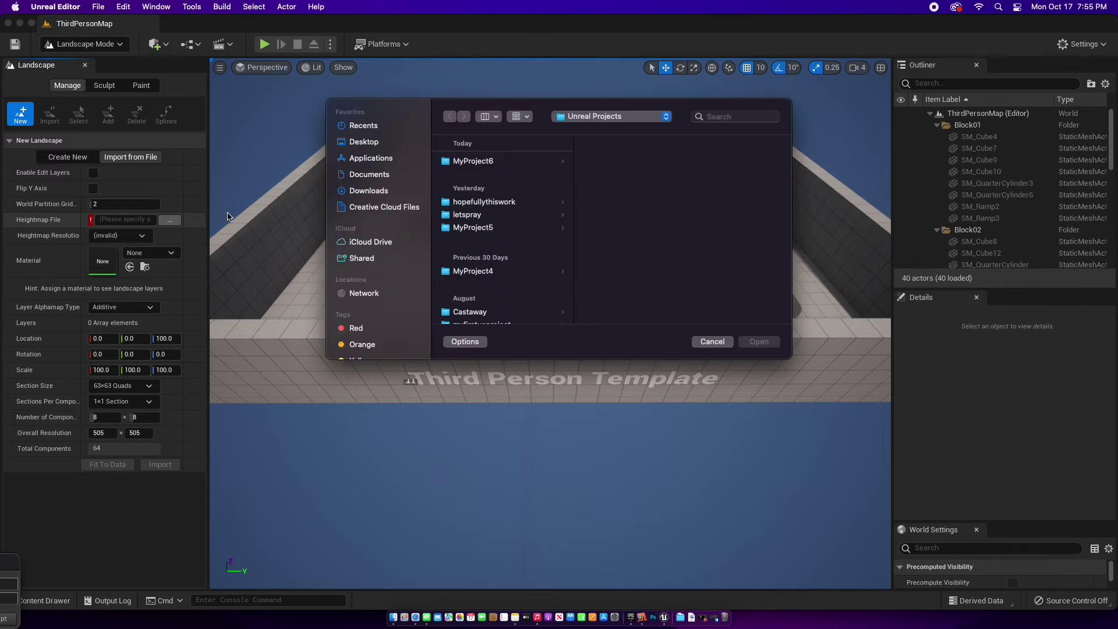
pyautogui.click(369, 139)
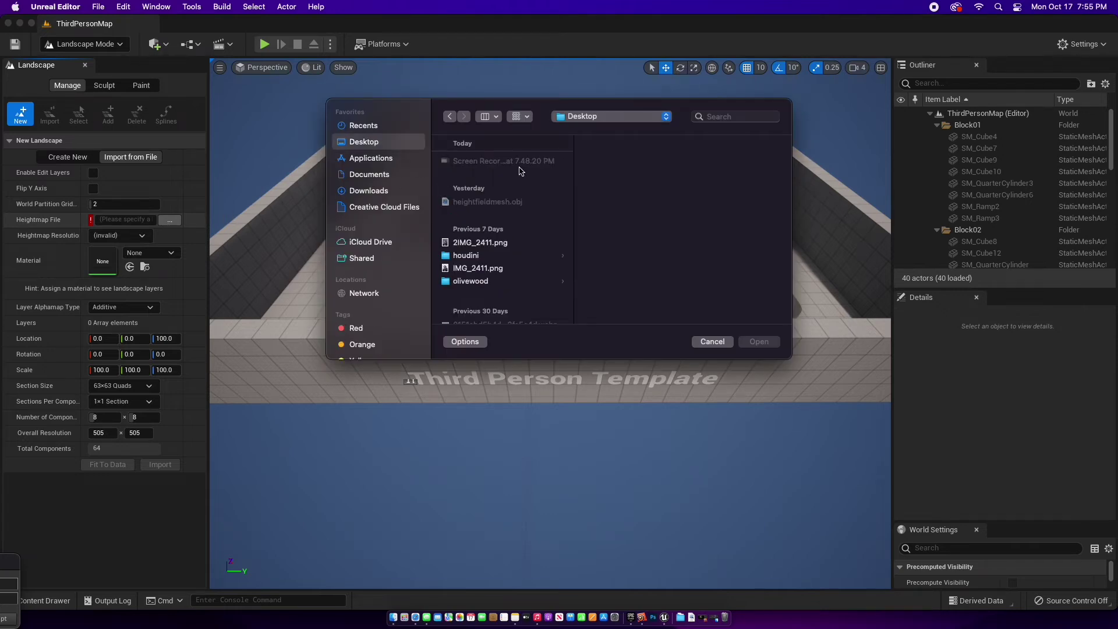
pyautogui.scroll(-4, 512, 198)
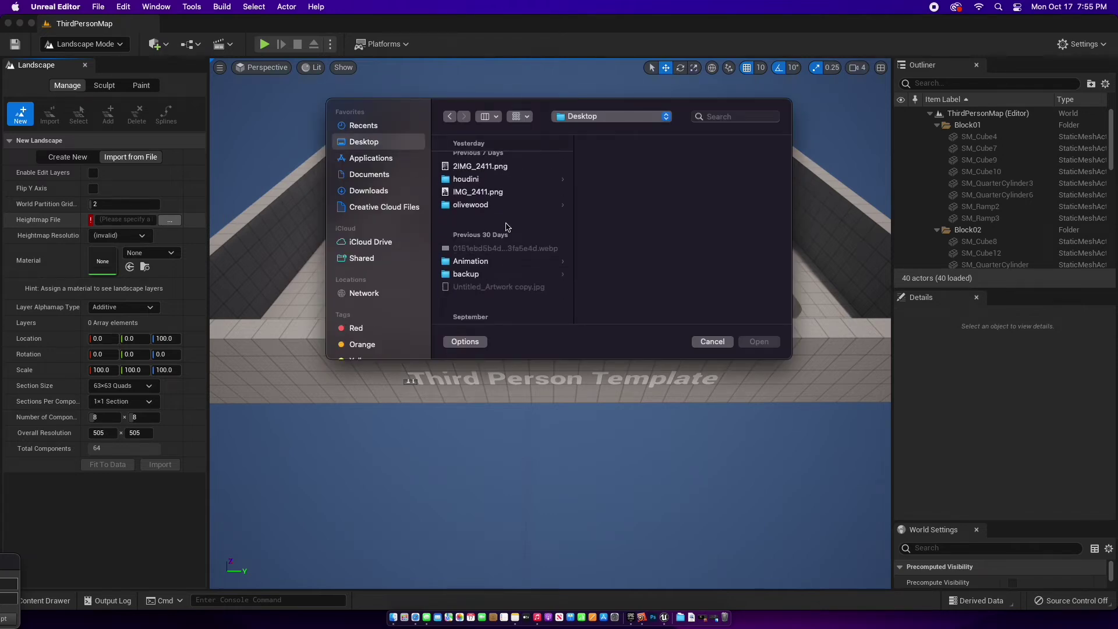
pyautogui.scroll(-1, 505, 221)
pyautogui.click(501, 165)
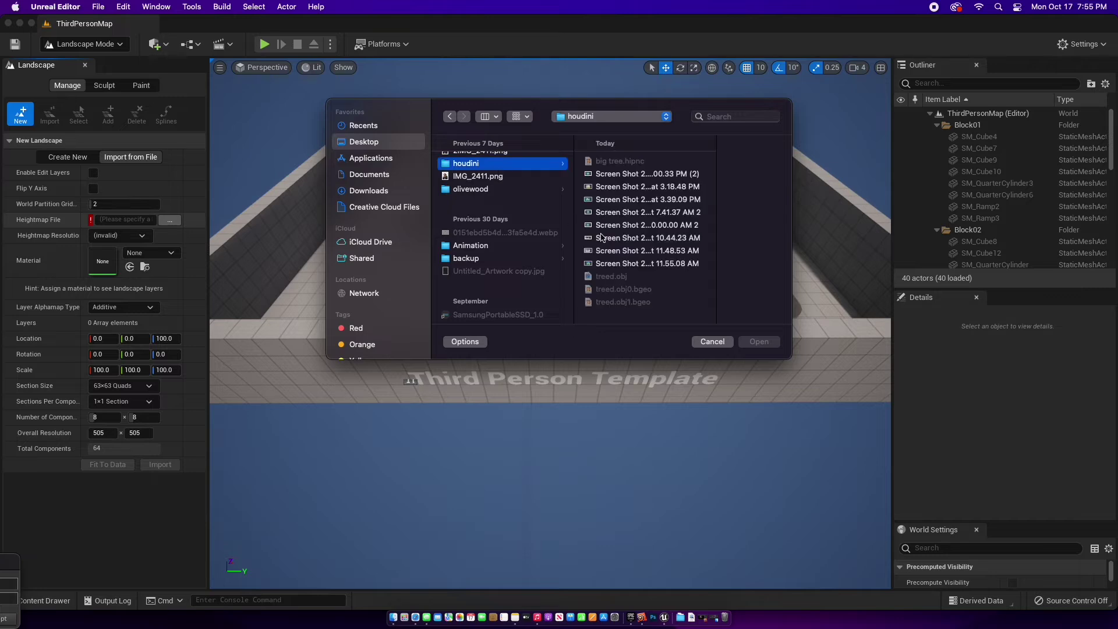
pyautogui.scroll(-5, 602, 237)
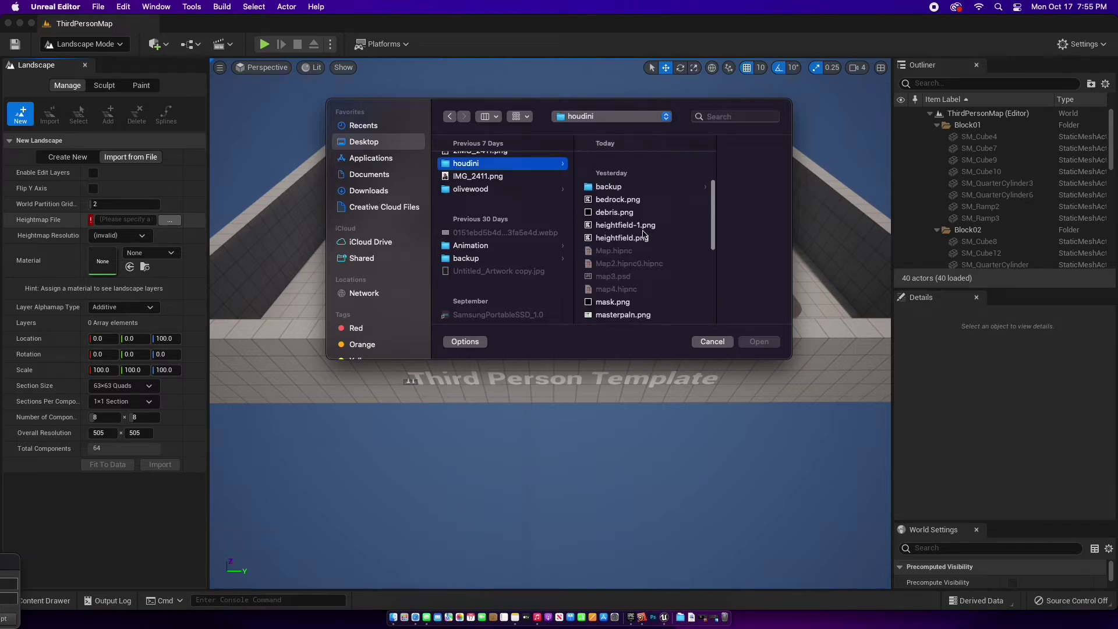
pyautogui.scroll(-5, 644, 233)
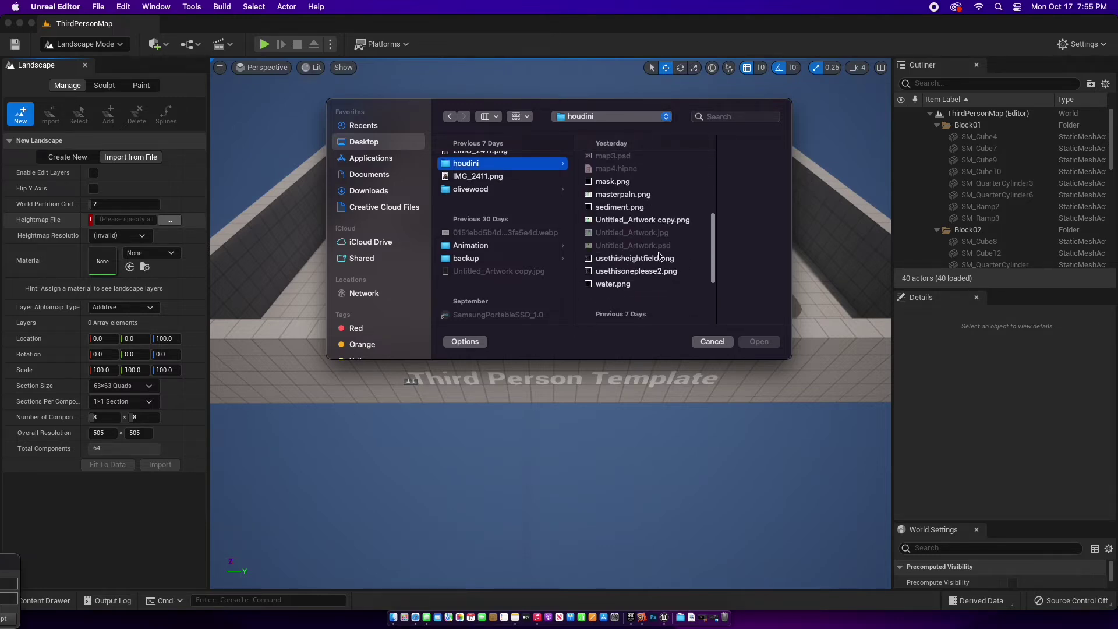
pyautogui.click(656, 272)
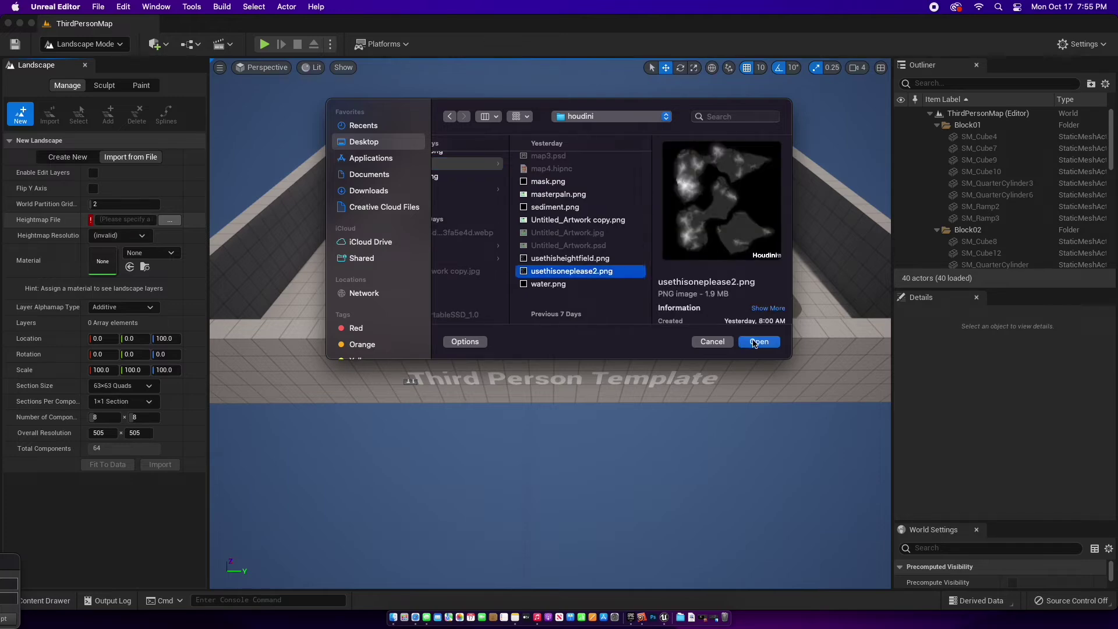
pyautogui.click(759, 341)
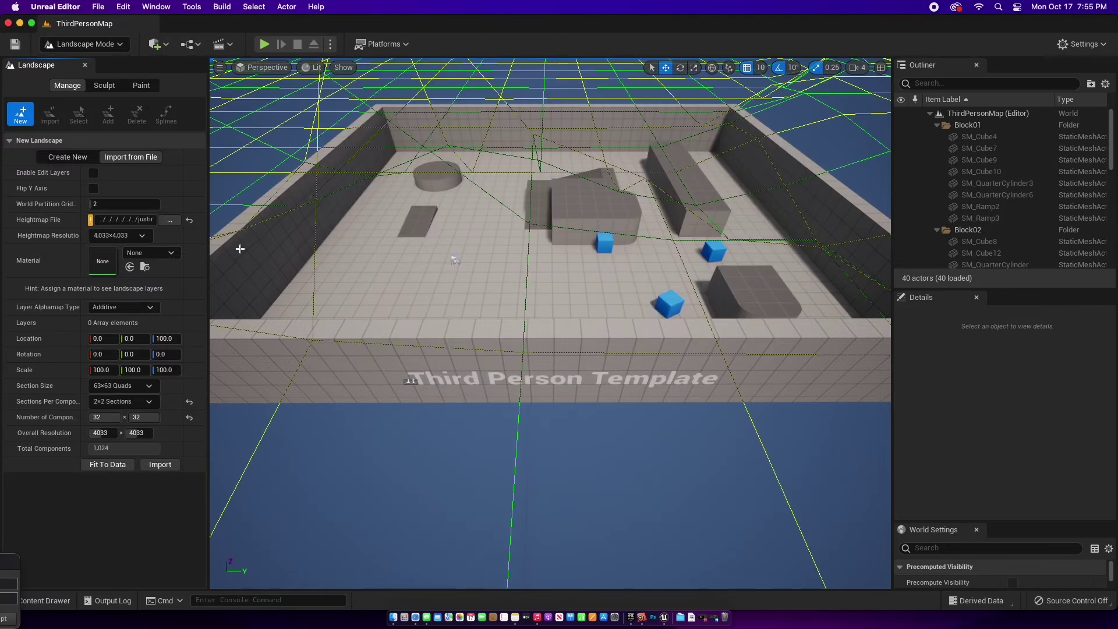
# Raise the camera speed scalar to about 42.85 and zoom out over the wireframe landscape preview
pyautogui.moveTo(358, 254); pyautogui.dragTo(364, 255, button='right')
pyautogui.scroll(-10, 363, 254)
pyautogui.moveTo(363, 254); pyautogui.dragTo(365, 249, button='right')
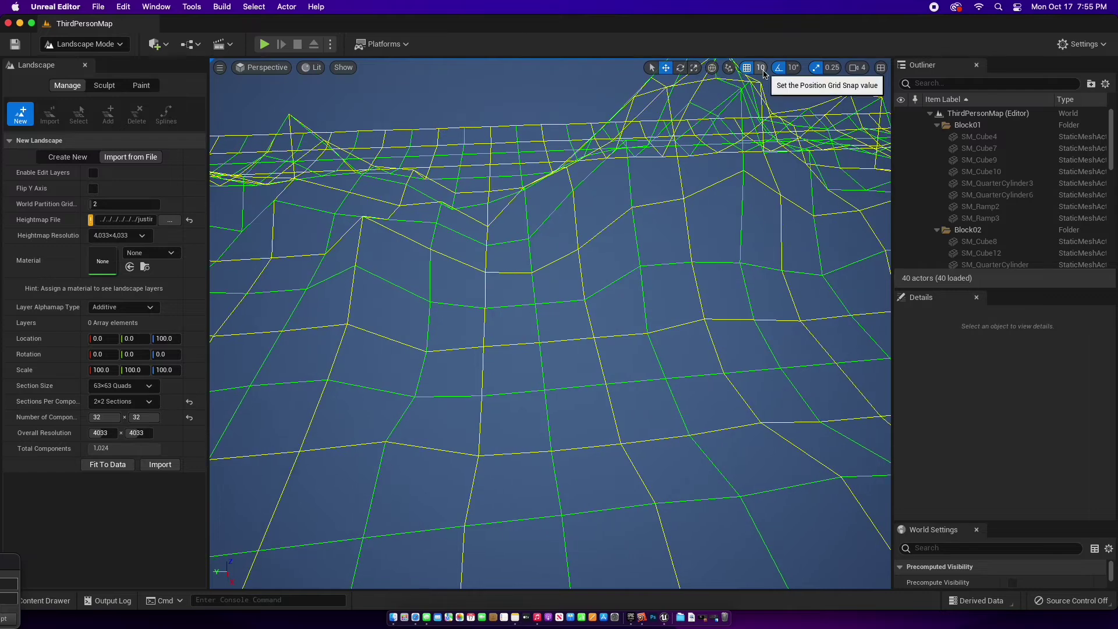
pyautogui.click(856, 68)
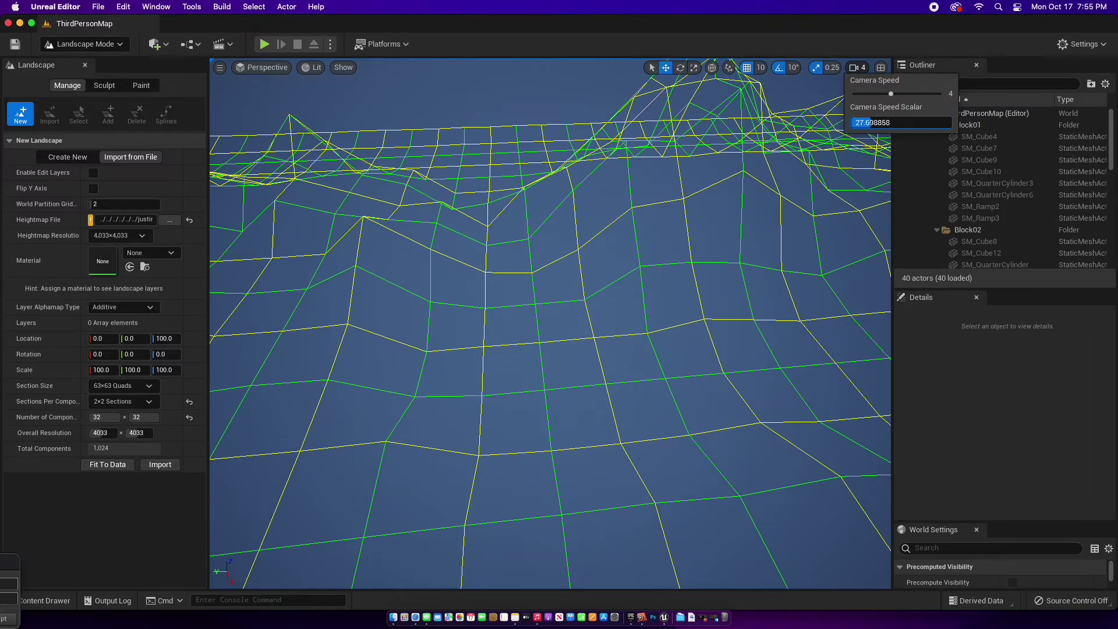
pyautogui.moveTo(875, 122); pyautogui.dragTo(900, 122)
pyautogui.moveTo(740, 194); pyautogui.dragTo(711, 188, button='right')
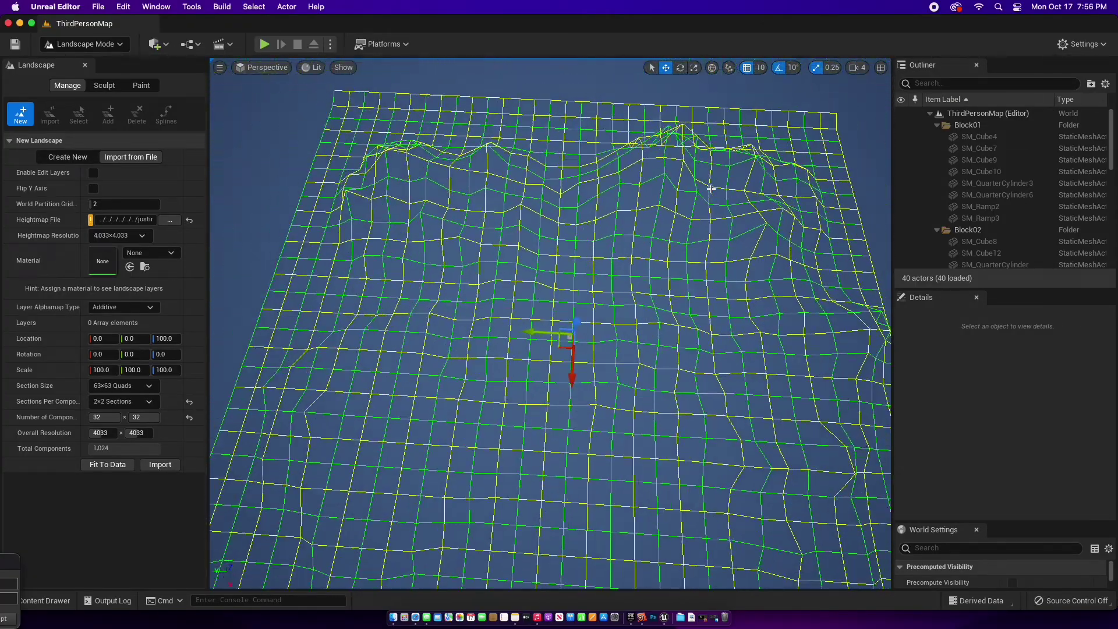
pyautogui.scroll(-5, 711, 188)
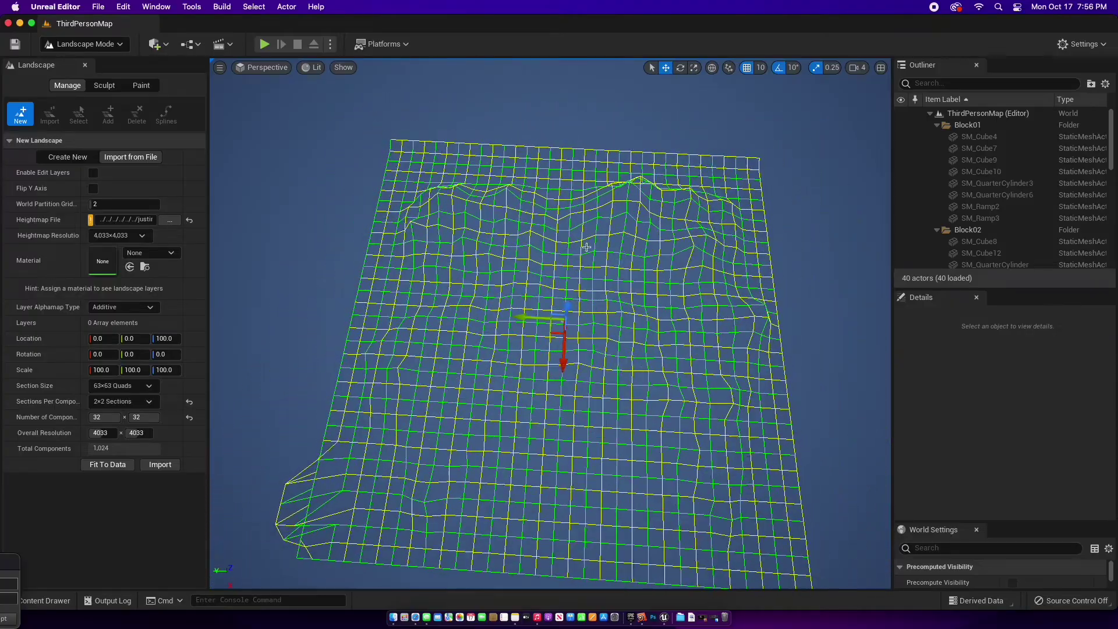
pyautogui.scroll(5, 418, 325)
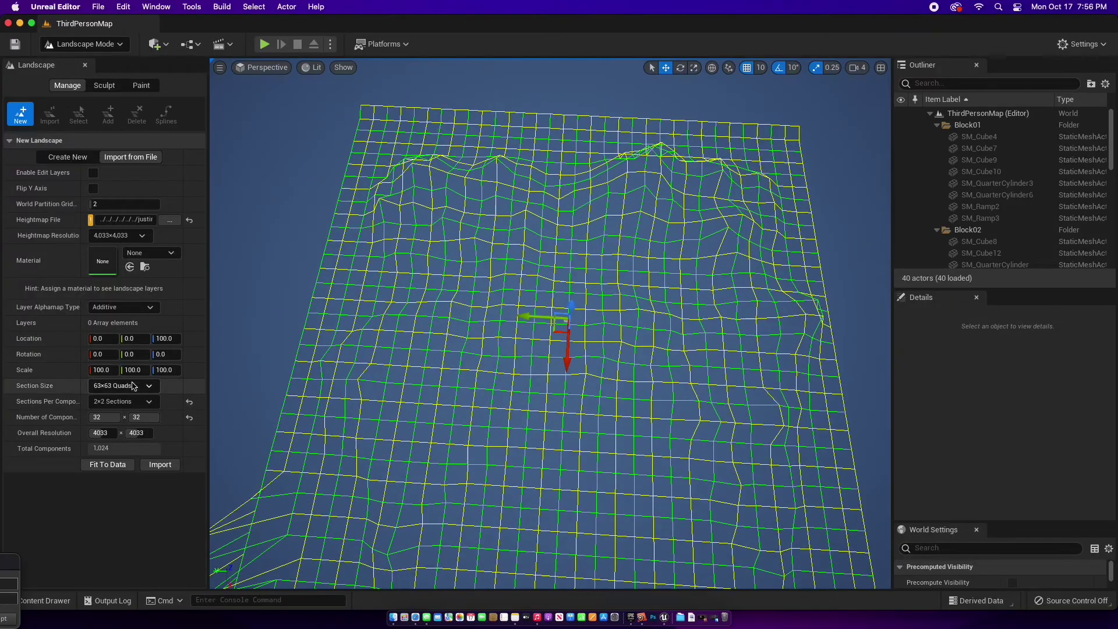
# Try 127×127 and 63×63 Quads section sizes, settling on 127×127 for 8129×8129 resolution
pyautogui.click(126, 386)
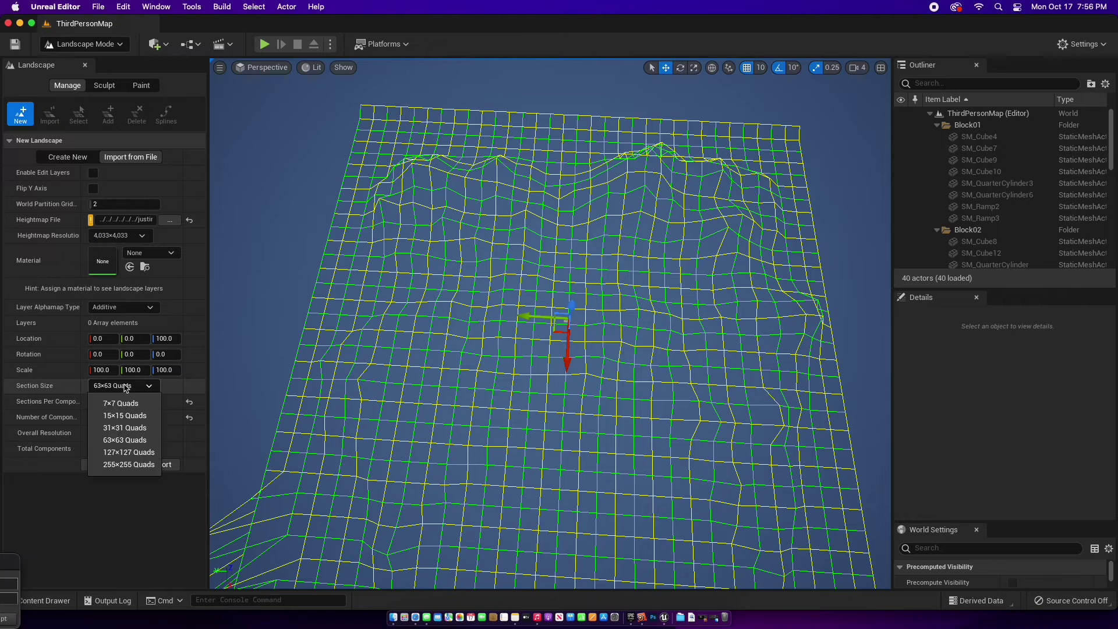
pyautogui.click(129, 451)
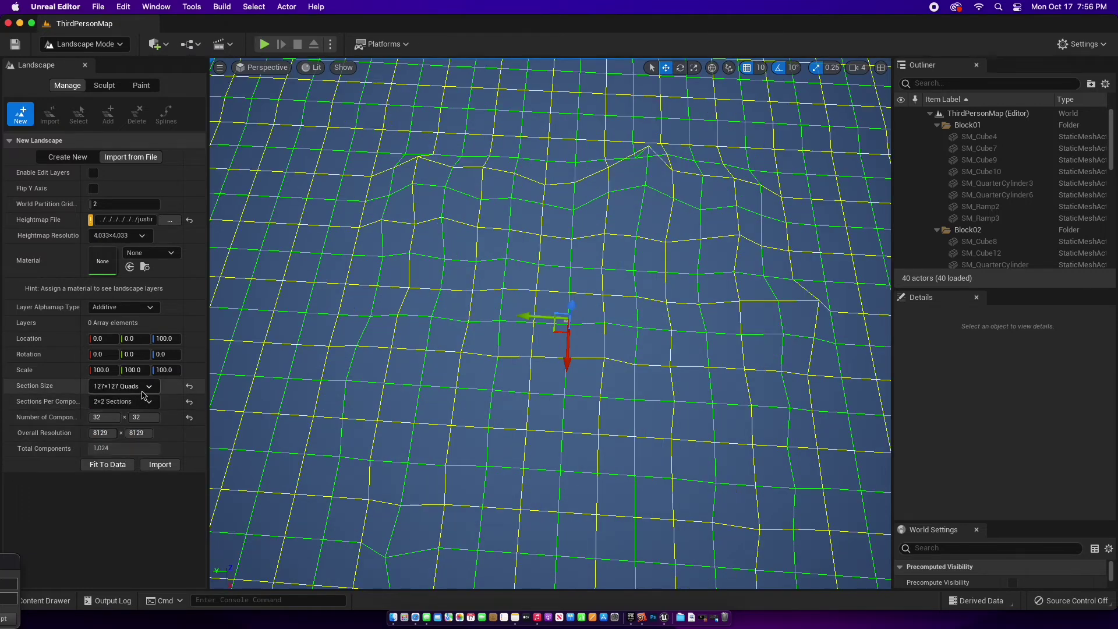
pyautogui.click(144, 388)
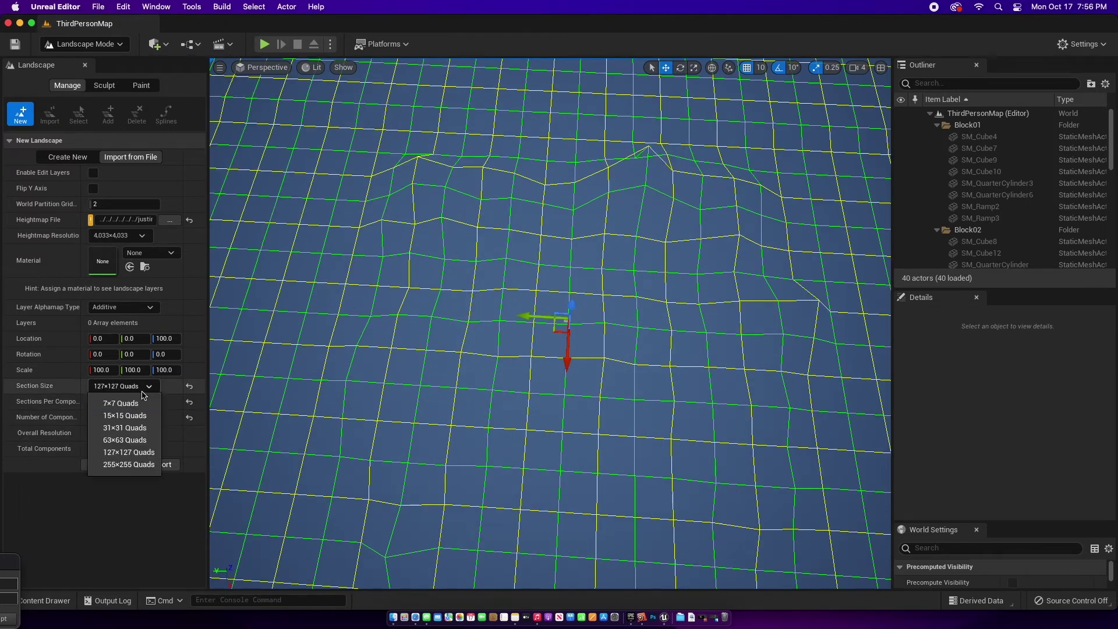
pyautogui.click(143, 441)
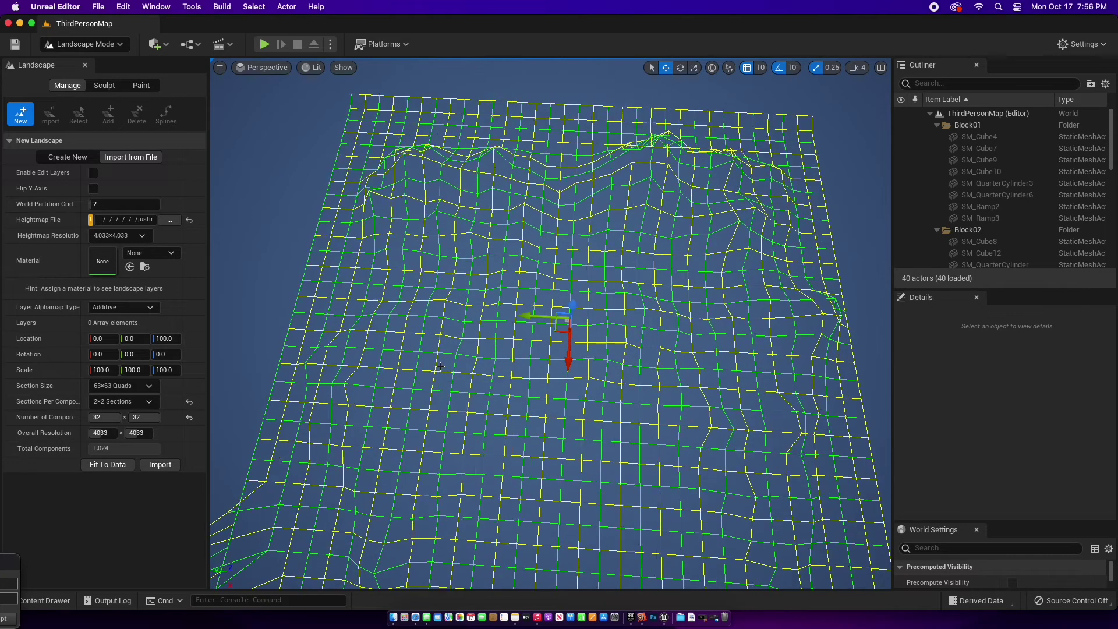
pyautogui.moveTo(98, 371)
pyautogui.mouseDown()
pyautogui.moveTo(121, 371)
pyautogui.moveTo(98, 371)
pyautogui.mouseUp()
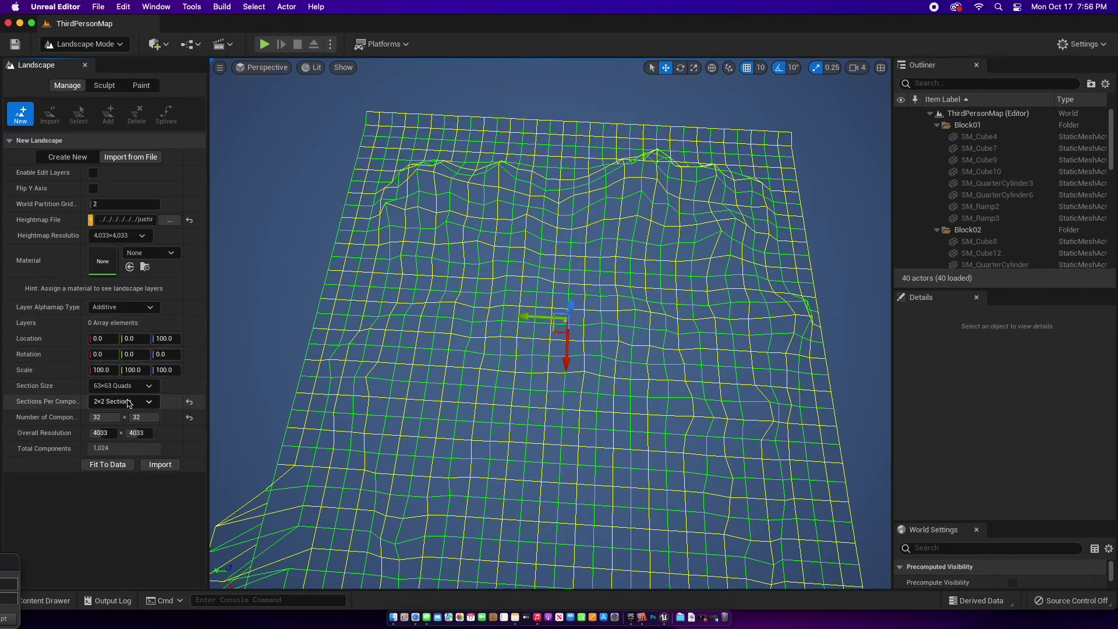
pyautogui.click(149, 402)
pyautogui.click(146, 386)
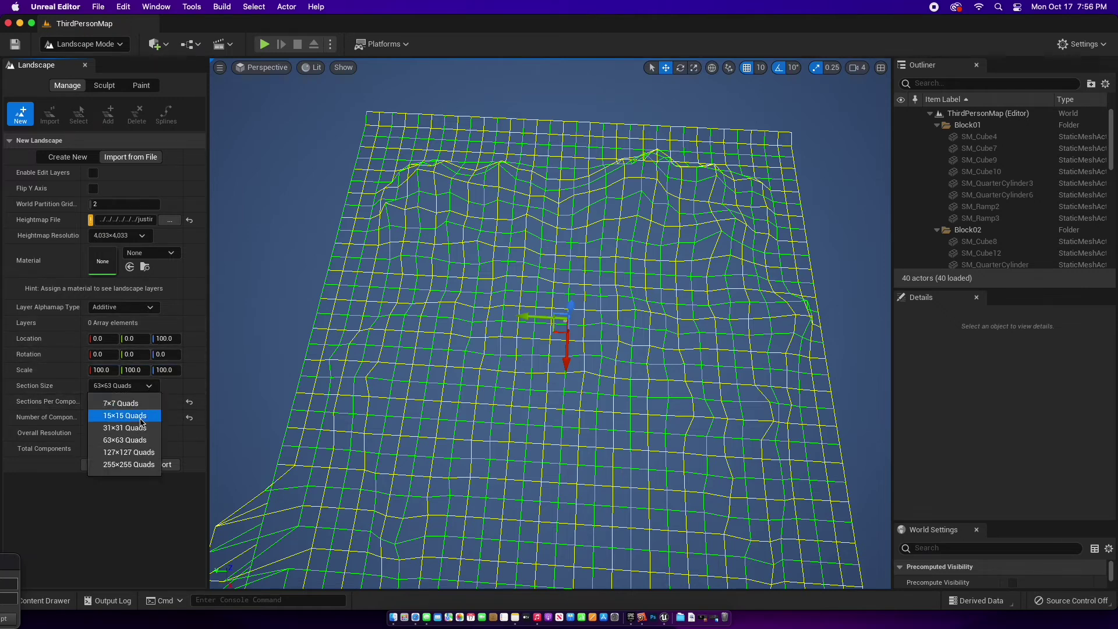
pyautogui.click(139, 451)
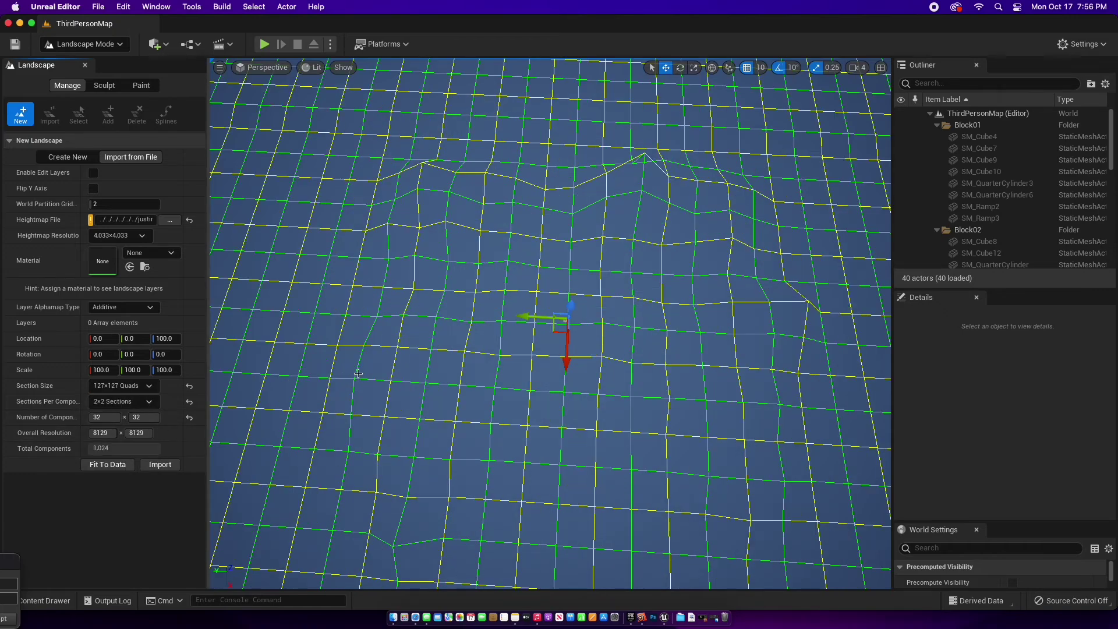
pyautogui.scroll(-3, 421, 333)
pyautogui.moveTo(421, 333); pyautogui.dragTo(382, 322, button='right')
# Search 'ground', assign the M_Ground_Grass material, and import the landscape
pyautogui.click(162, 254)
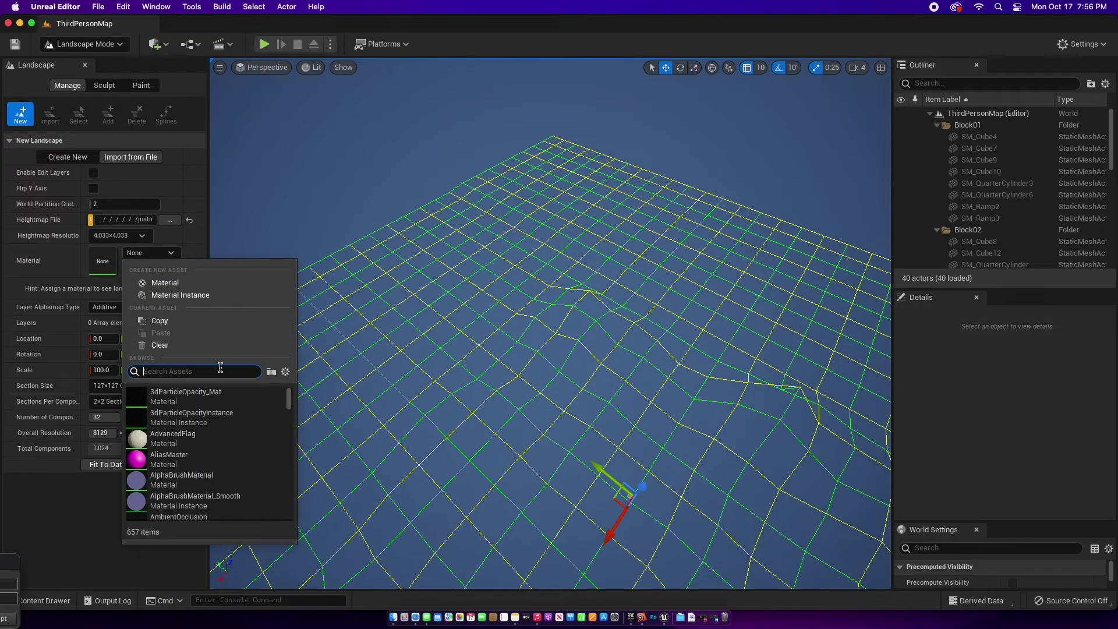
pyautogui.write('gr')
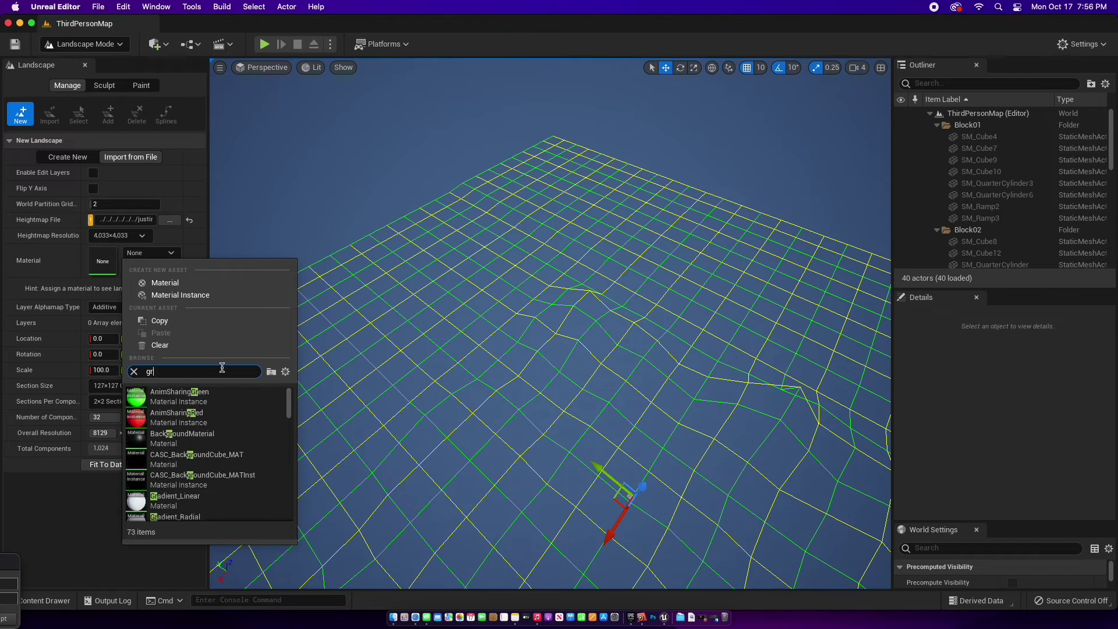
pyautogui.write('ound')
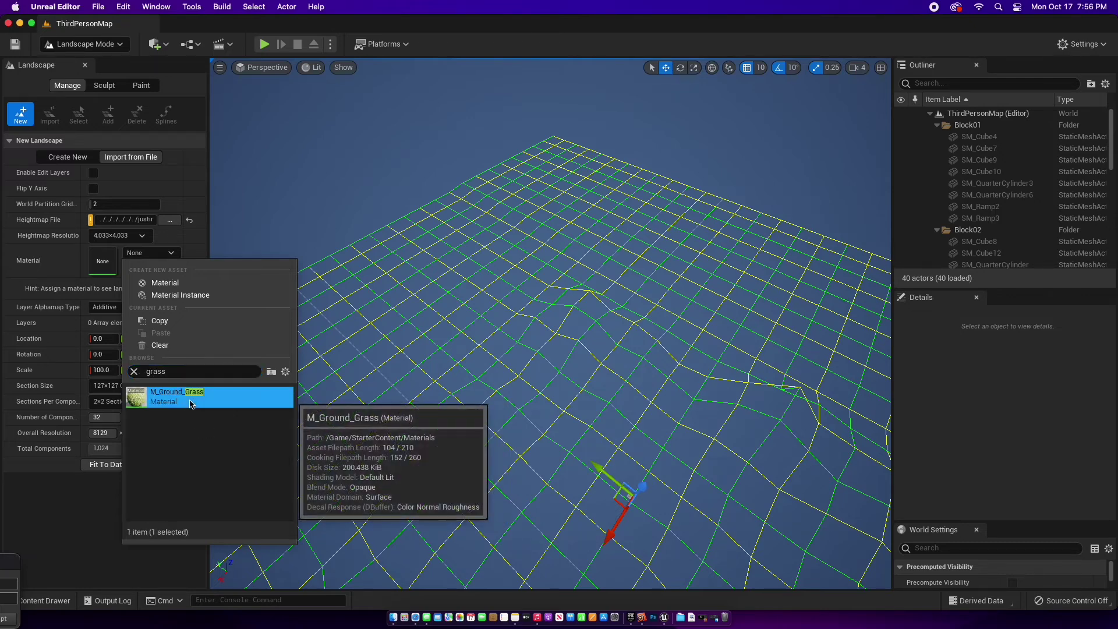
pyautogui.click(187, 397)
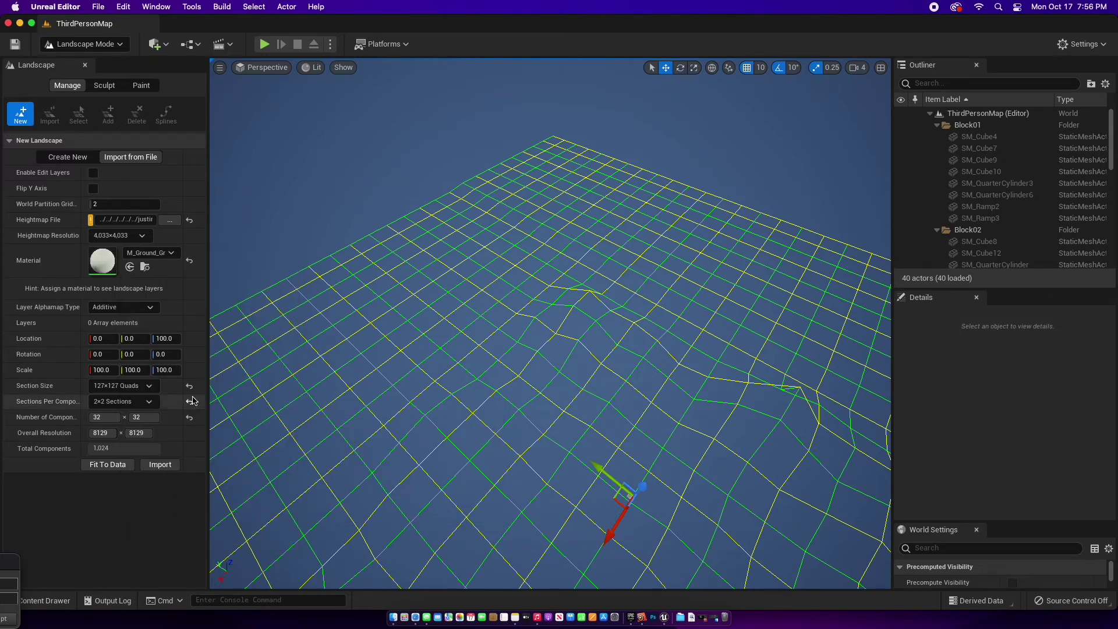
pyautogui.click(161, 465)
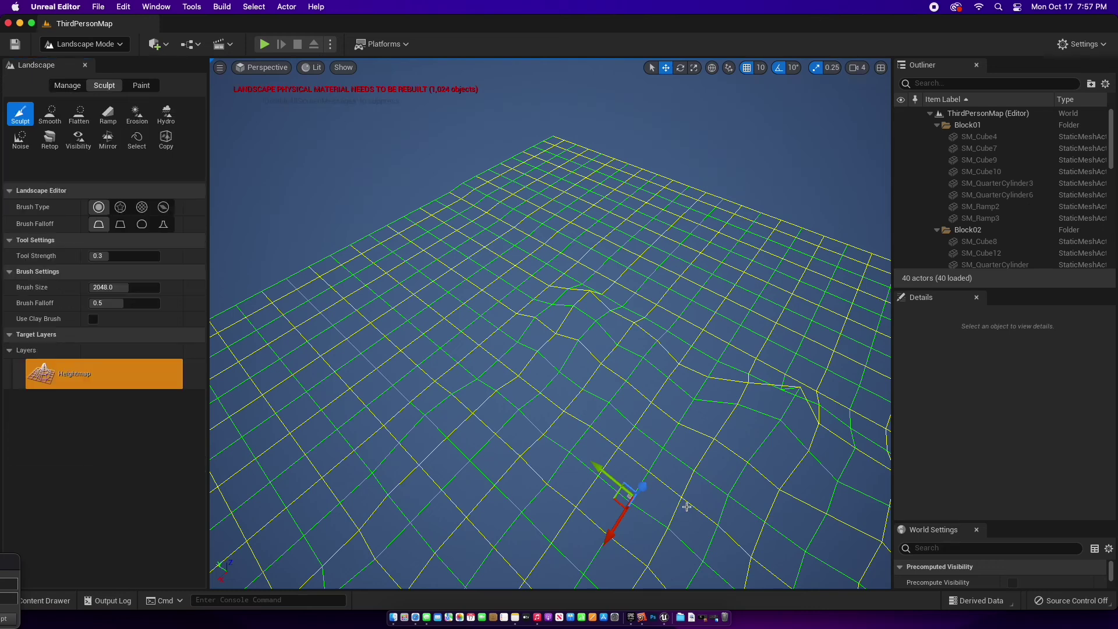
# Orbit and fly the camera over the grass-covered islands to view them from above
pyautogui.moveTo(686, 506)
pyautogui.mouseDown(button='right')
pyautogui.moveTo(646, 498)
pyautogui.moveTo(754, 494)
pyautogui.moveTo(693, 465)
pyautogui.mouseUp(button='right')
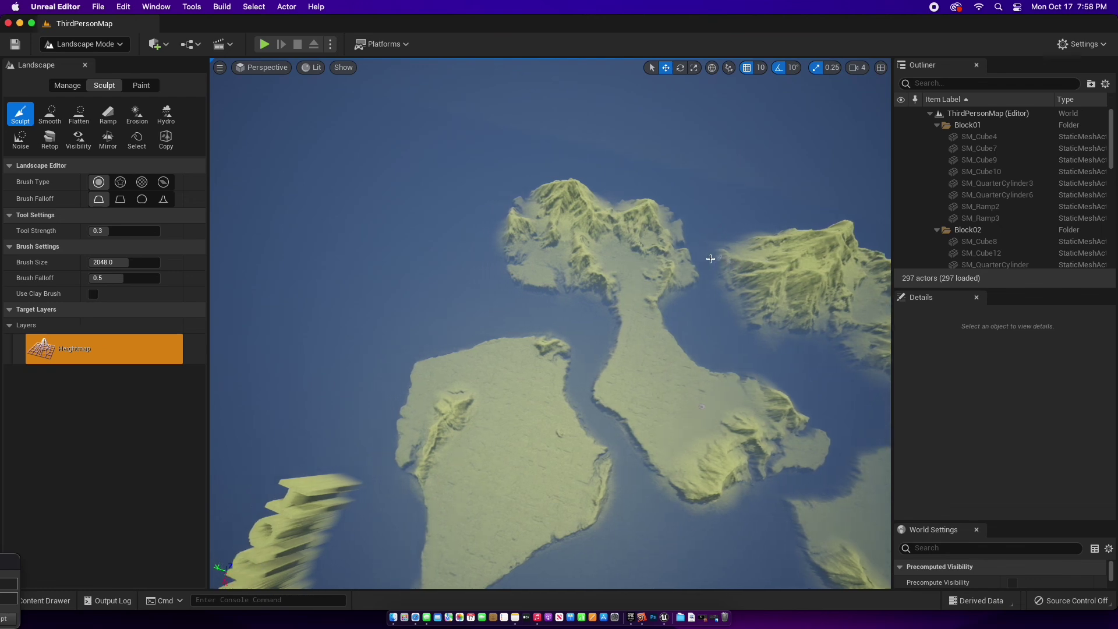
pyautogui.moveTo(711, 258); pyautogui.dragTo(706, 245, button='right')
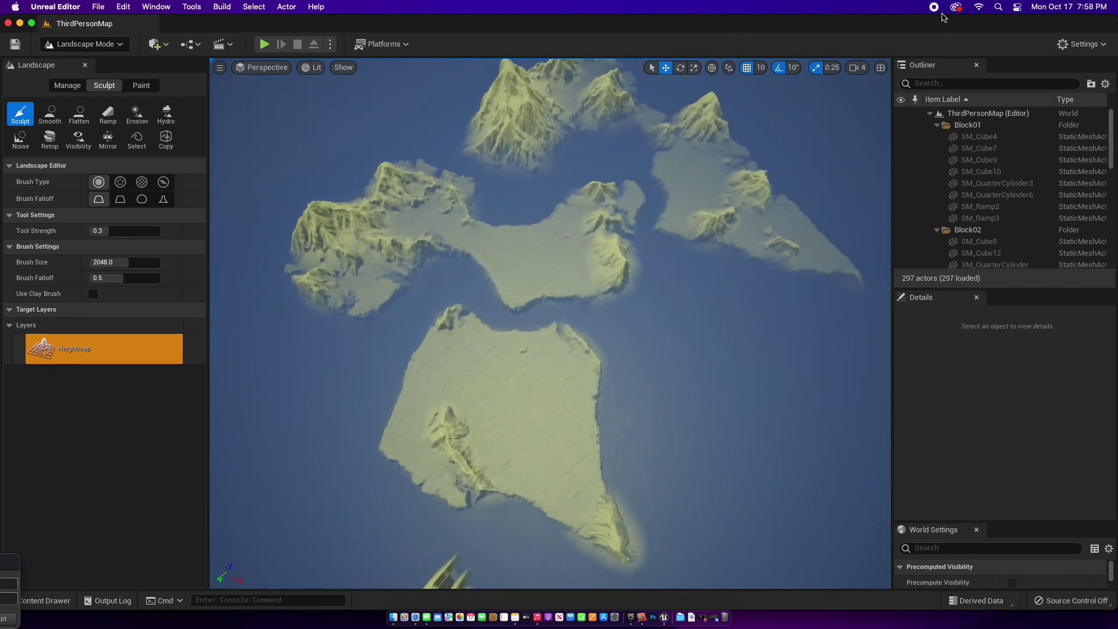